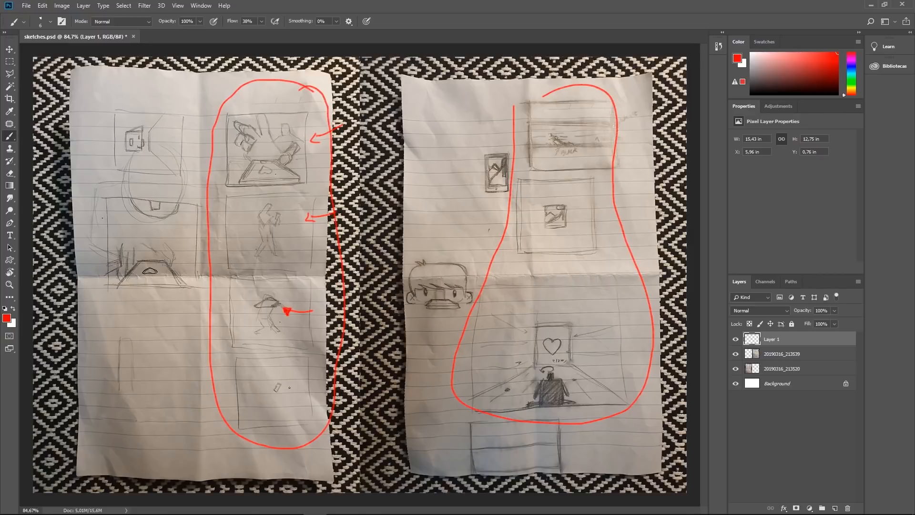
- Make the hidden layers visible in social_media_01.psd, including the pose group, the cellphone group and the layers below them
{"action": "left_click_drag", "start_coordinate": [285, 373], "coordinate": [285, 398]}
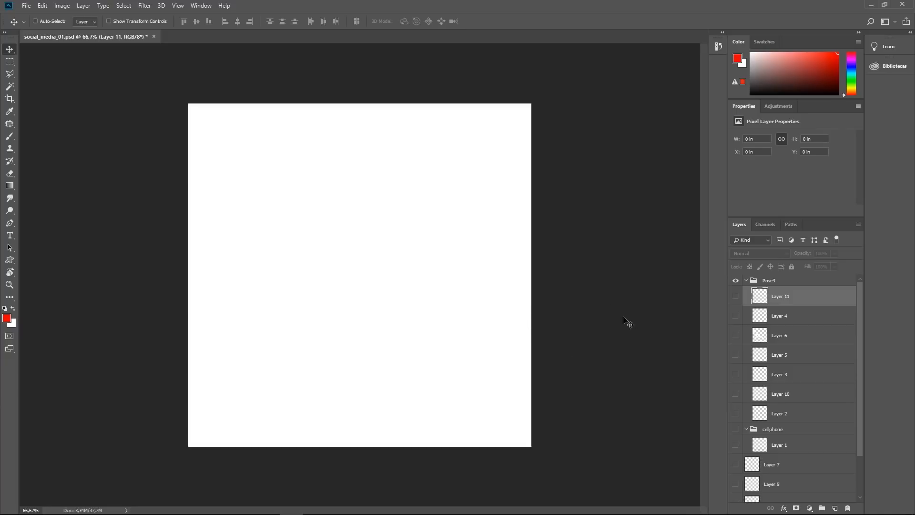
{"action": "left_click_drag", "start_coordinate": [735, 296], "coordinate": [735, 483]}
{"action": "left_click_drag", "start_coordinate": [862, 436], "coordinate": [860, 483]}
{"action": "left_click_drag", "start_coordinate": [734, 454], "coordinate": [735, 472]}
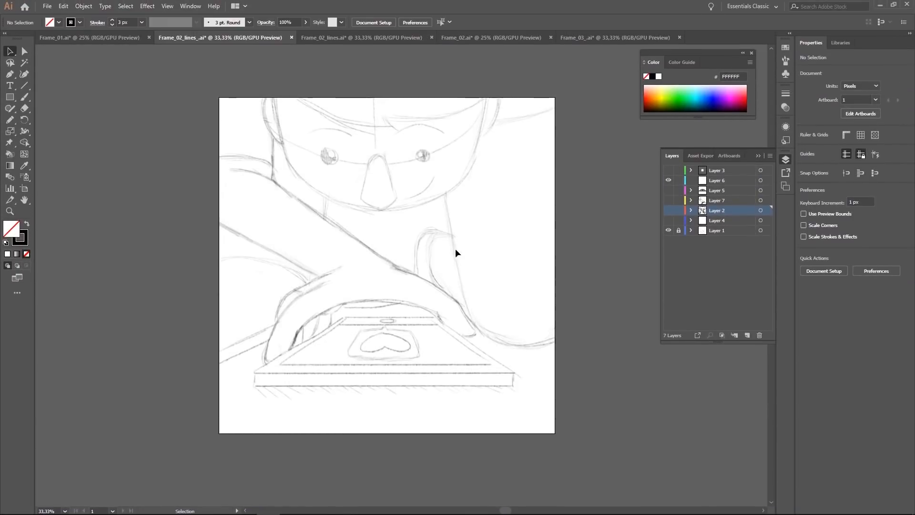
- Make Layers 2, 5 and 7 visible in Frame_02_lines_.ai, and open Frame_02_lines.ai with nothing selected
{"action": "left_click", "coordinate": [668, 210]}
{"action": "left_click_drag", "start_coordinate": [668, 191], "coordinate": [668, 199]}
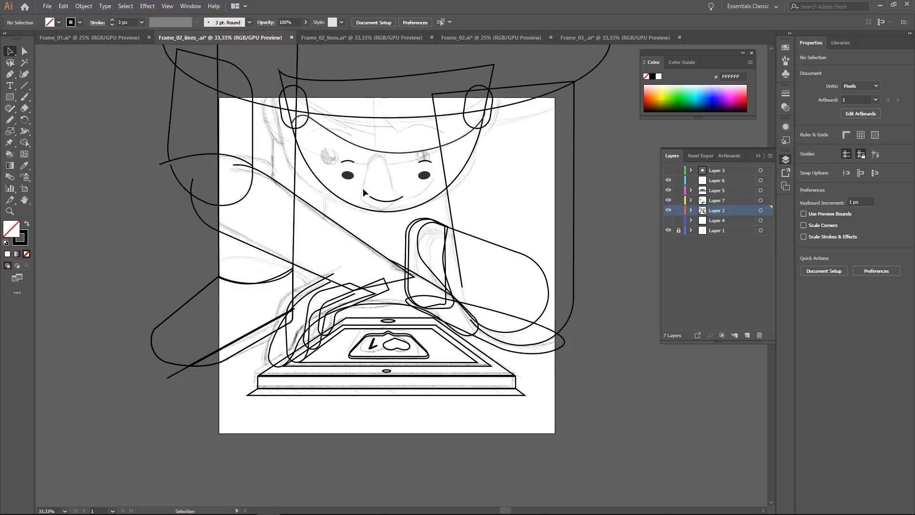
{"action": "left_click", "coordinate": [342, 38]}
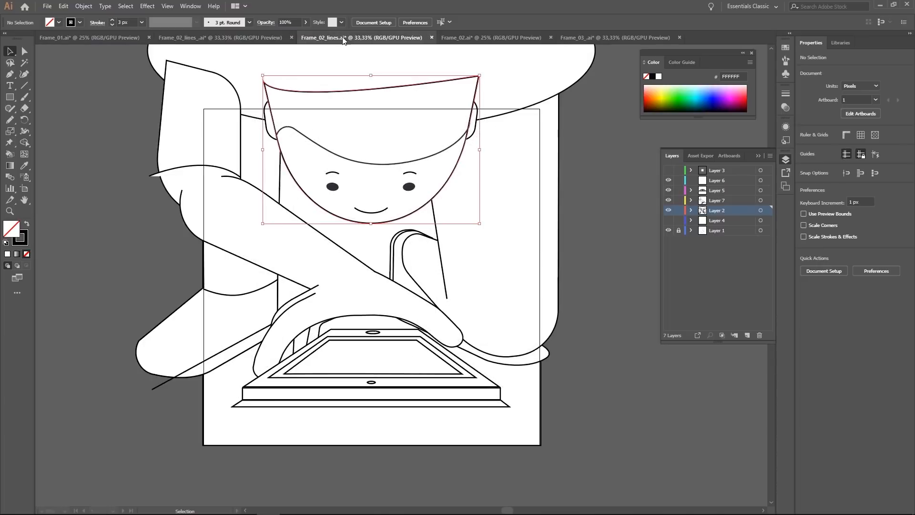
{"action": "left_click", "coordinate": [160, 214]}
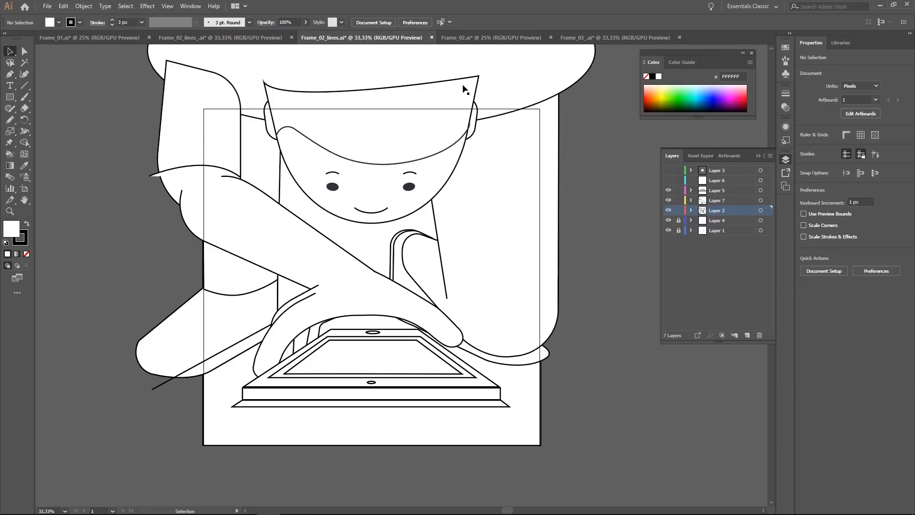
- Examine the phone, crossing arm and dark body shapes of the coloured artwork in Frame_02.ai by selecting each one
{"action": "left_click", "coordinate": [458, 38]}
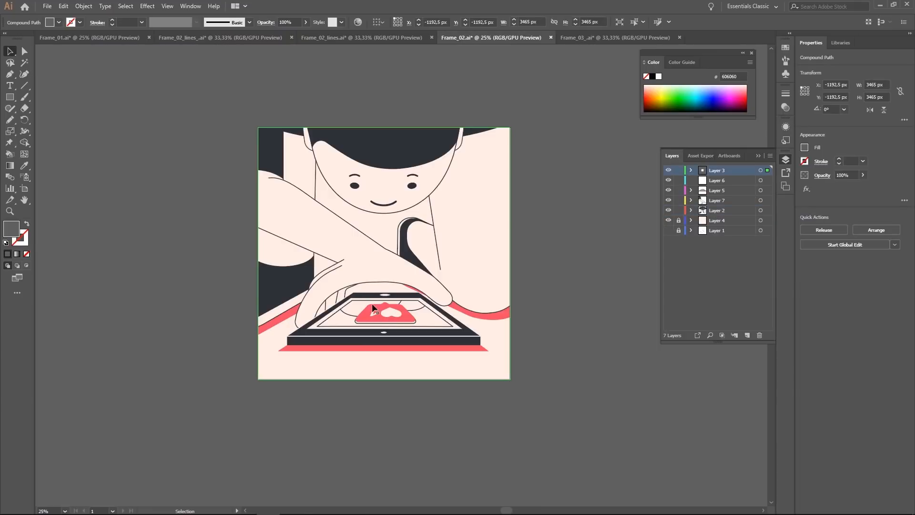
{"action": "left_click", "coordinate": [366, 322]}
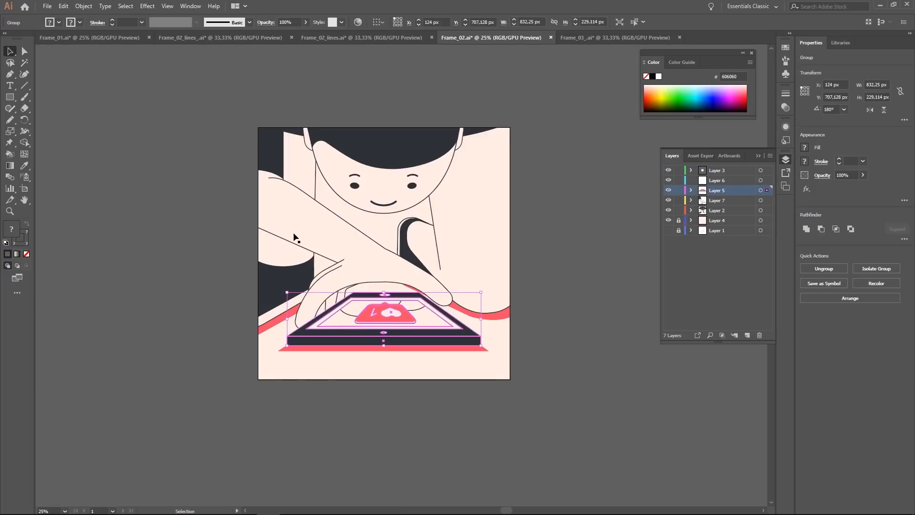
{"action": "left_click", "coordinate": [310, 229]}
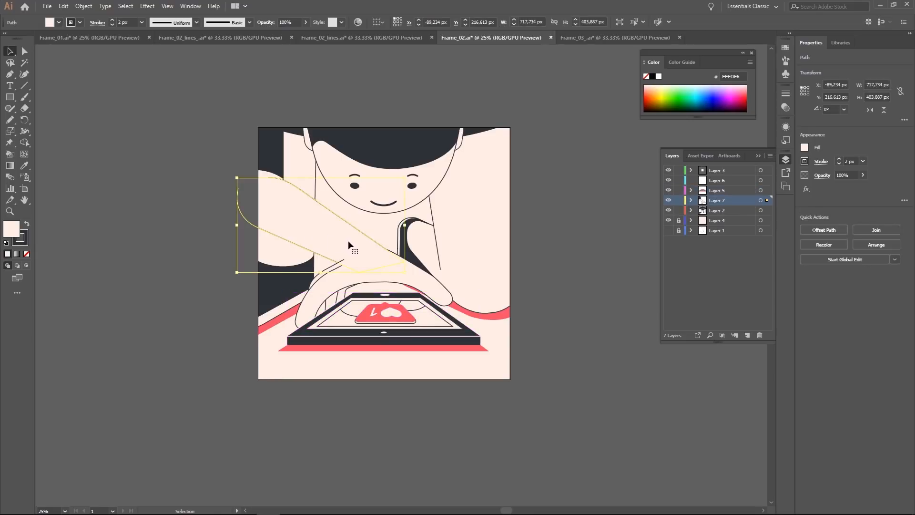
{"action": "left_click", "coordinate": [275, 295]}
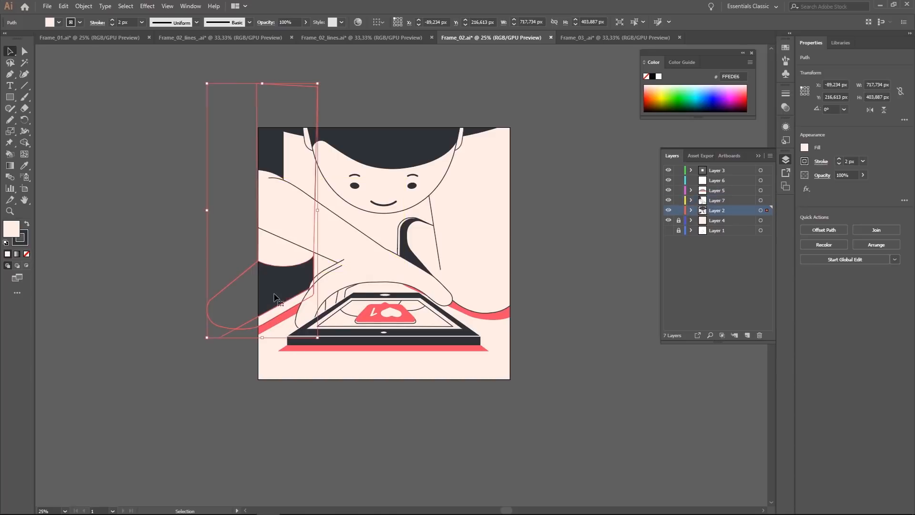
{"action": "left_click", "coordinate": [194, 279]}
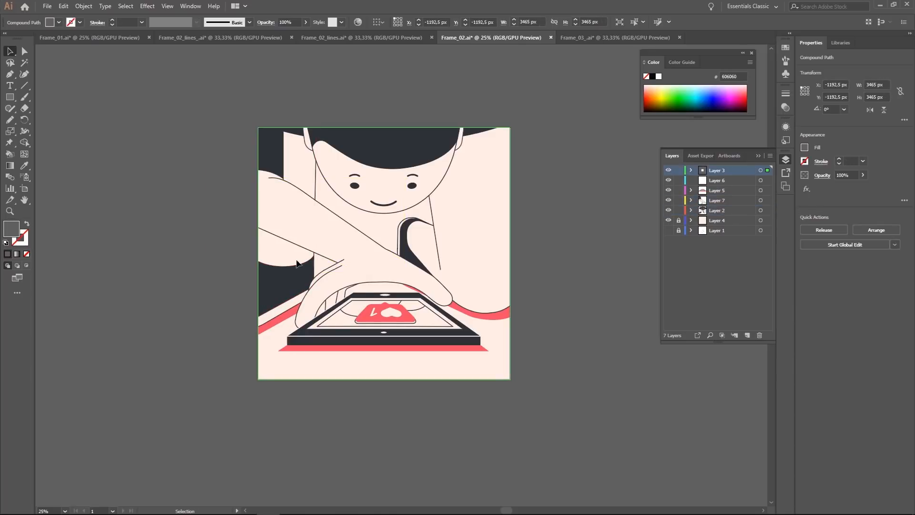
{"action": "left_click", "coordinate": [276, 287]}
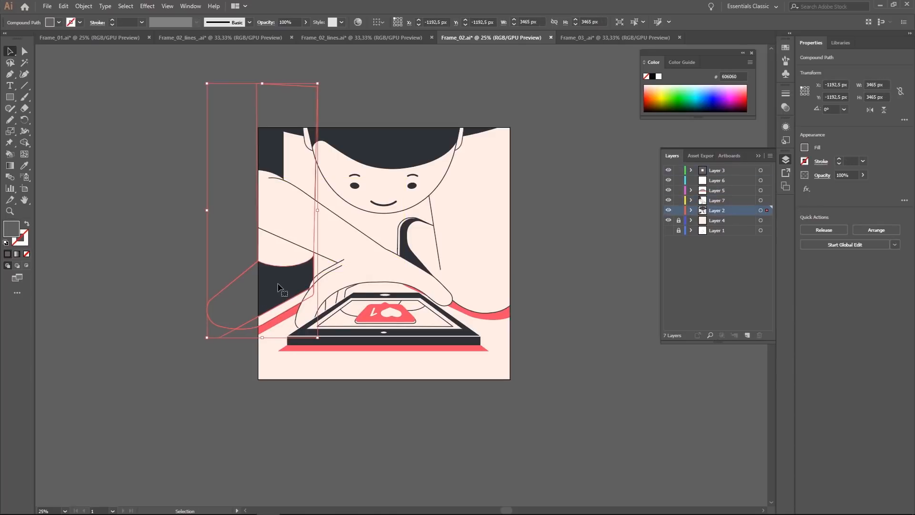
{"action": "left_click", "coordinate": [351, 245]}
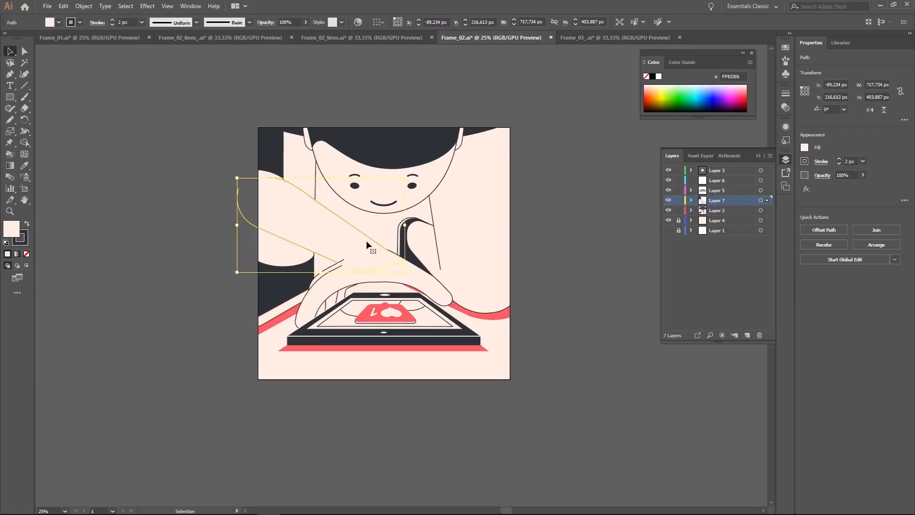
- Check the arm shape's fill colour in the Color Picker and deselect the arm
{"action": "double_click", "coordinate": [10, 232]}
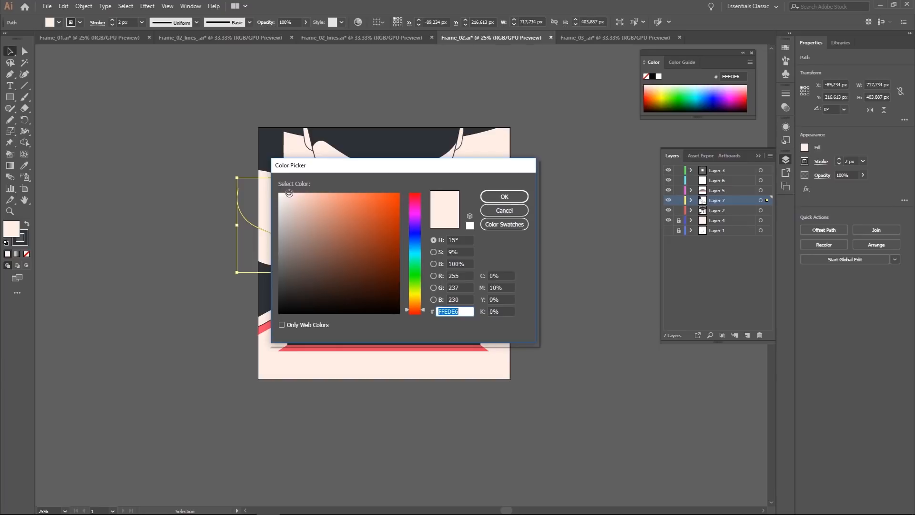
{"action": "left_click", "coordinate": [495, 198]}
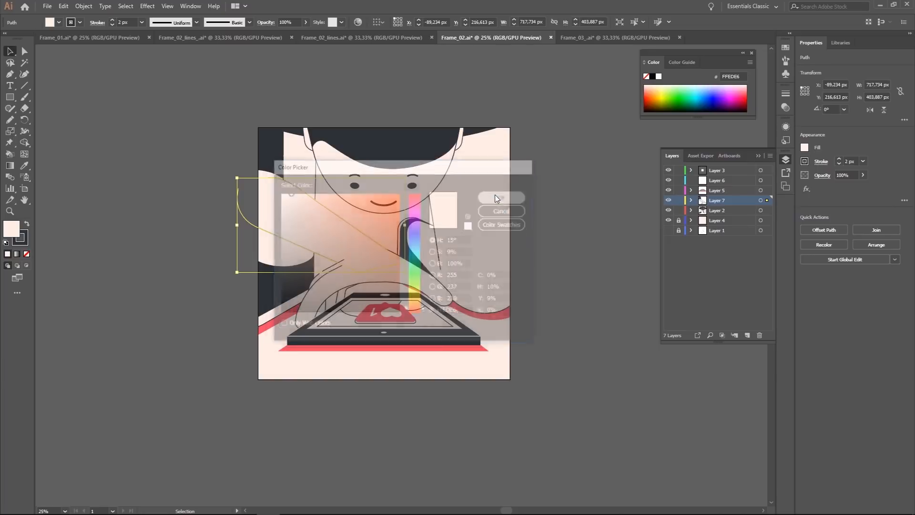
{"action": "left_click", "coordinate": [219, 222]}
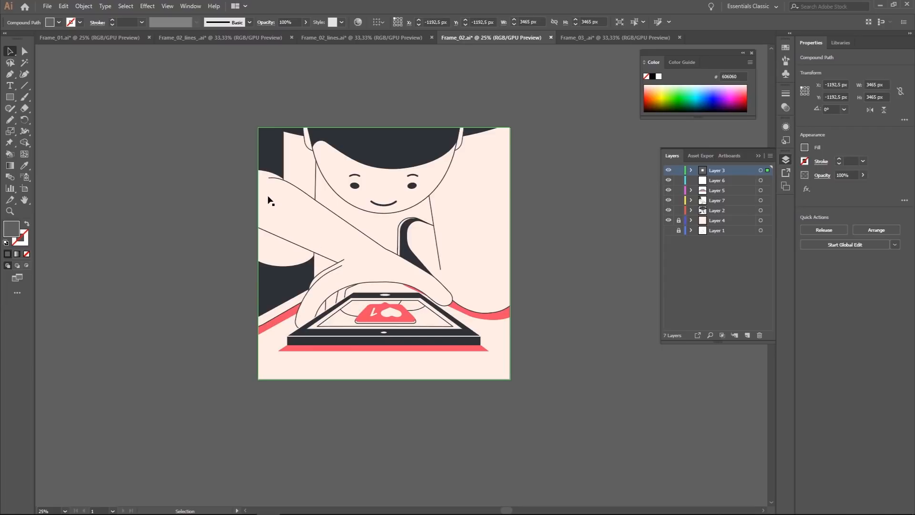
- Compare the finished styleframes in Frame_01.ai, Frame_02.ai and Frame_03_.ai
{"action": "left_click", "coordinate": [102, 38]}
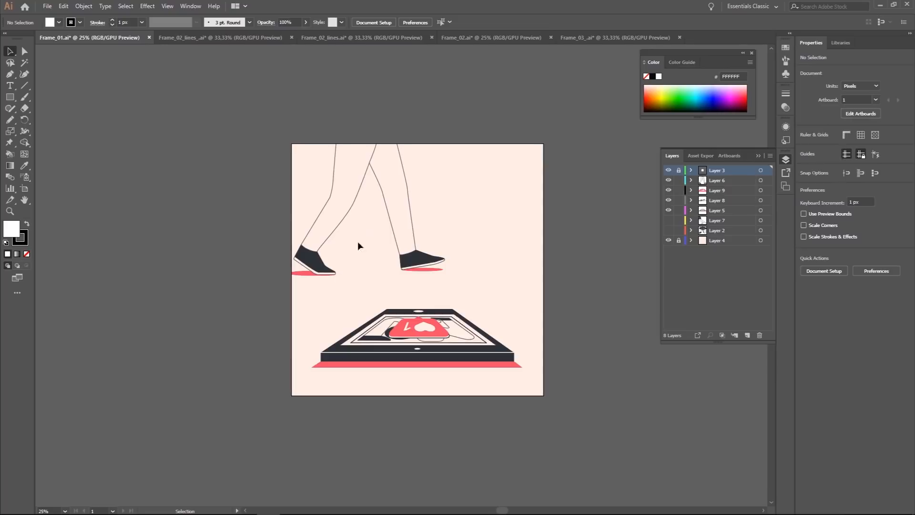
{"action": "left_click", "coordinate": [482, 39]}
{"action": "left_click", "coordinate": [615, 37]}
{"action": "left_click_drag", "start_coordinate": [257, 223], "coordinate": [363, 229]}
{"action": "left_click", "coordinate": [189, 100]}
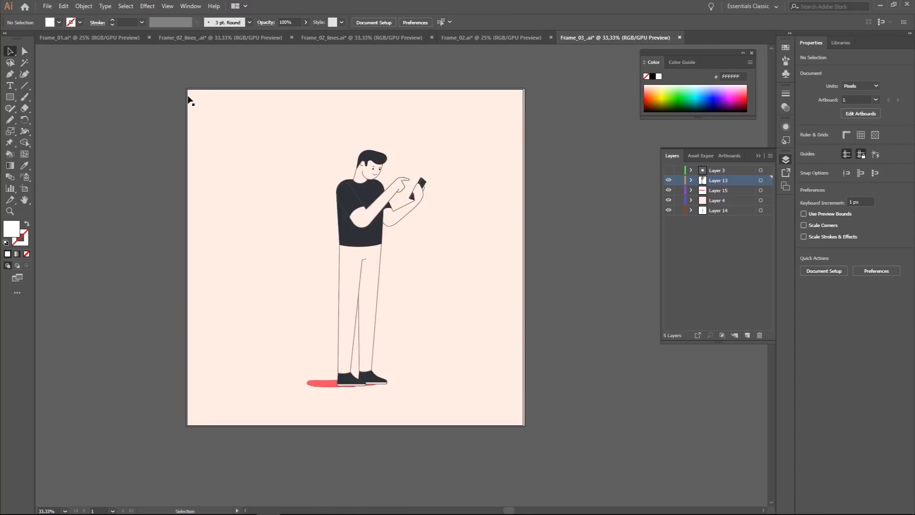
{"action": "left_click", "coordinate": [73, 37]}
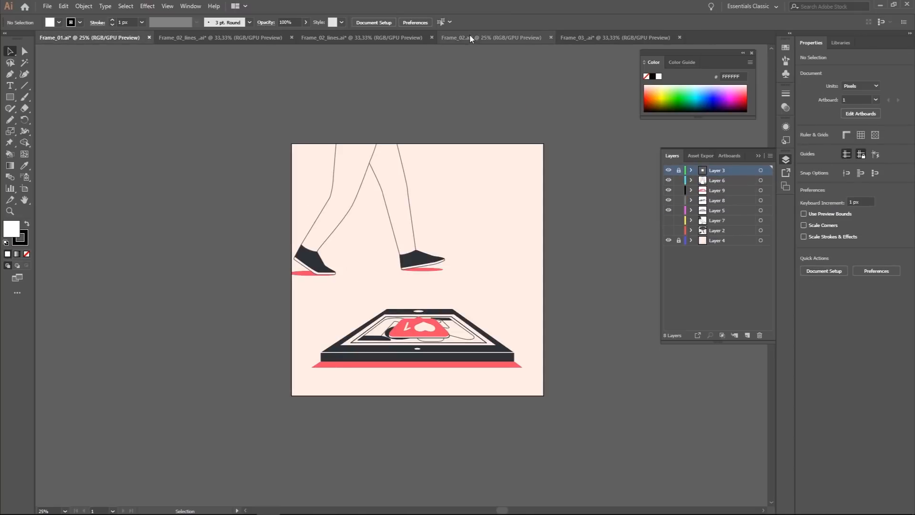
{"action": "left_click", "coordinate": [471, 38]}
{"action": "left_click", "coordinate": [578, 38]}
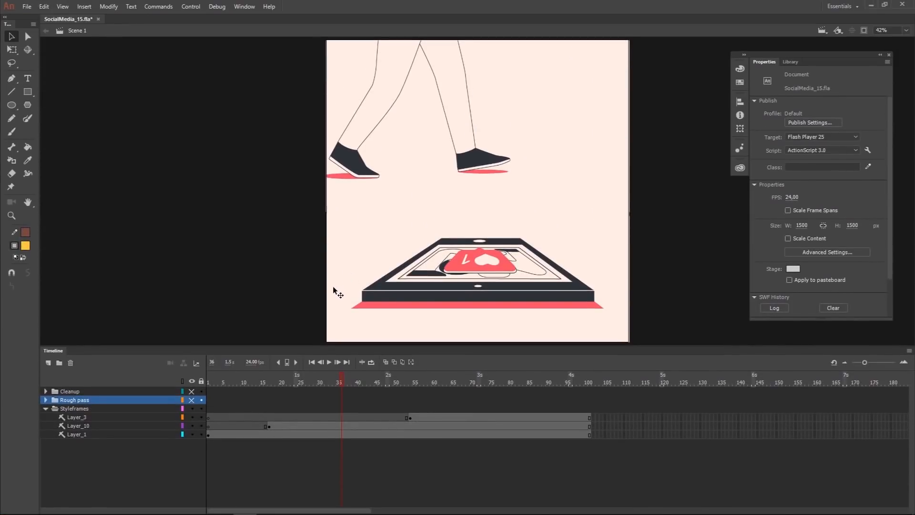
- In Animate, review the Scene 1 styleframes up to frame 54, and show and expand the Rough pass folder
{"action": "left_click_drag", "start_coordinate": [246, 382], "coordinate": [338, 384]}
{"action": "left_click_drag", "start_coordinate": [258, 383], "coordinate": [412, 385]}
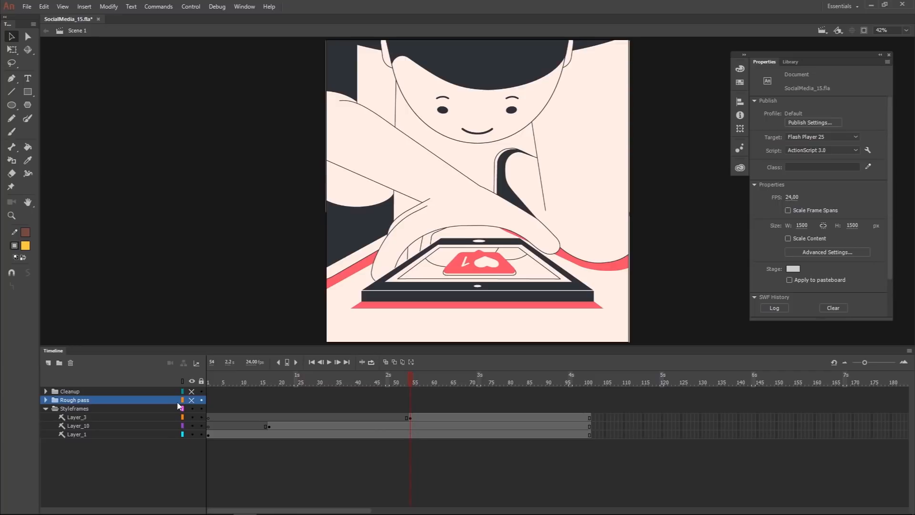
{"action": "left_click", "coordinate": [191, 400]}
{"action": "left_click", "coordinate": [46, 399]}
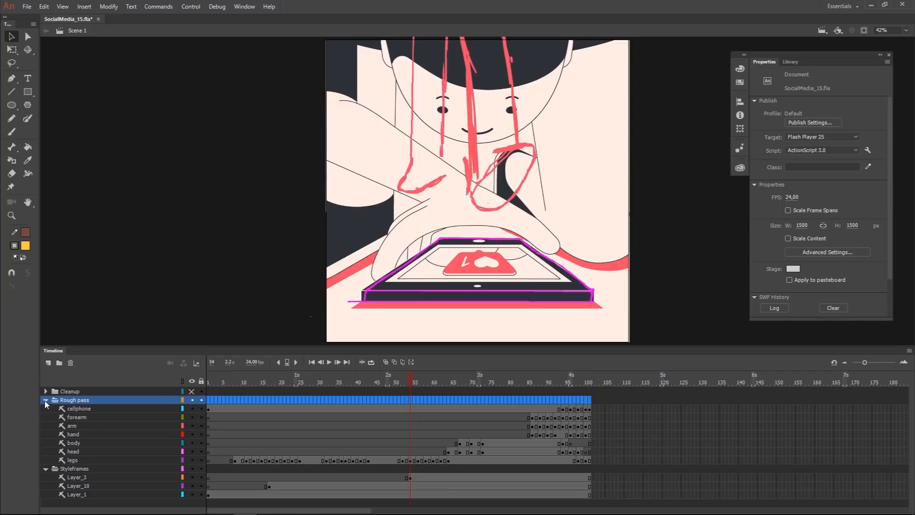
- Scrub through Scene 1's rough leg, body and head animation from frame 17 to frame 76
{"action": "mouse_move", "coordinate": [274, 384]}
{"action": "left_mouse_down"}
{"action": "mouse_move", "coordinate": [335, 381]}
{"action": "mouse_move", "coordinate": [266, 381]}
{"action": "mouse_move", "coordinate": [508, 383]}
{"action": "mouse_move", "coordinate": [248, 381]}
{"action": "mouse_move", "coordinate": [300, 381]}
{"action": "mouse_move", "coordinate": [273, 383]}
{"action": "left_mouse_up"}
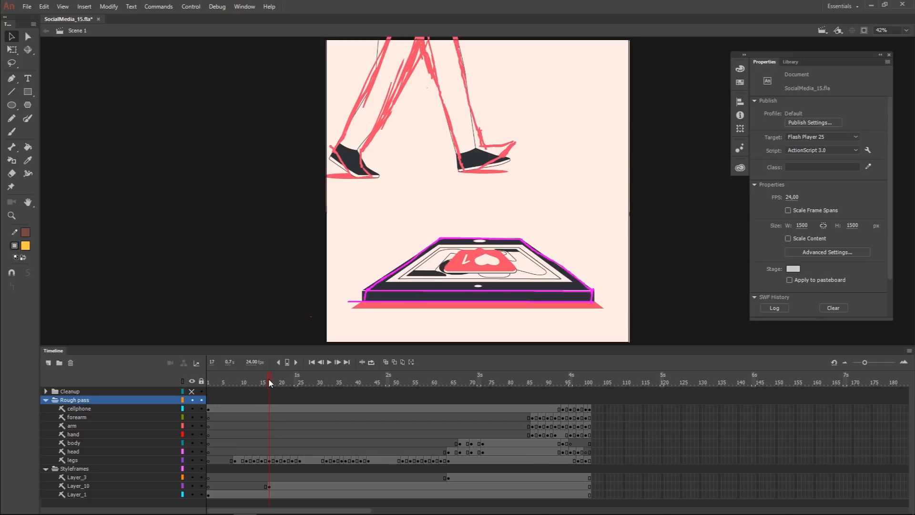
{"action": "left_click_drag", "start_coordinate": [270, 383], "coordinate": [461, 390]}
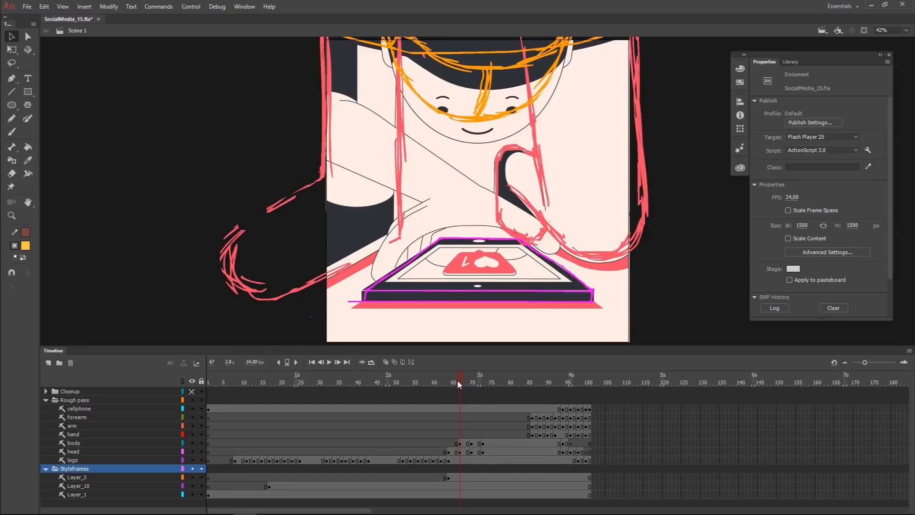
{"action": "left_click_drag", "start_coordinate": [458, 382], "coordinate": [494, 382]}
- Select the head, body, hand, arm, forearm and cellphone rough layers one by one to inspect their keyframes
{"action": "left_click", "coordinate": [87, 451]}
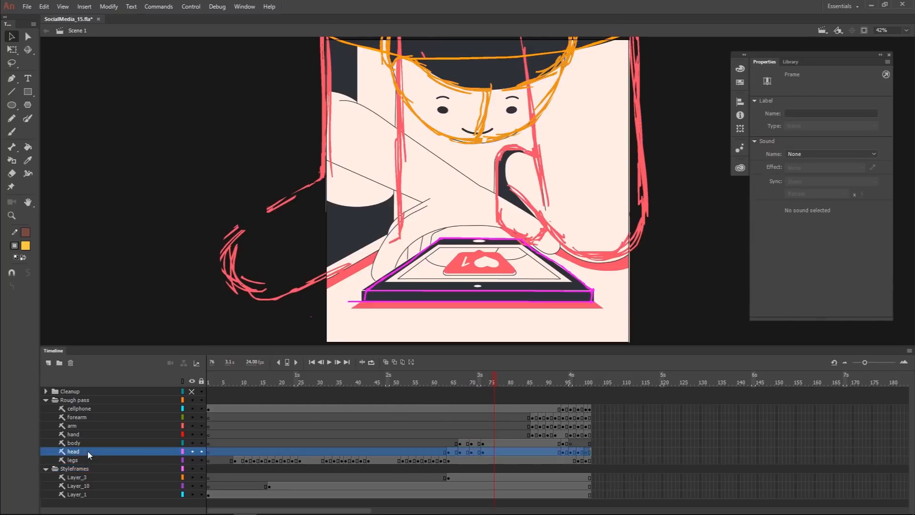
{"action": "left_click", "coordinate": [90, 442]}
{"action": "left_click", "coordinate": [84, 433]}
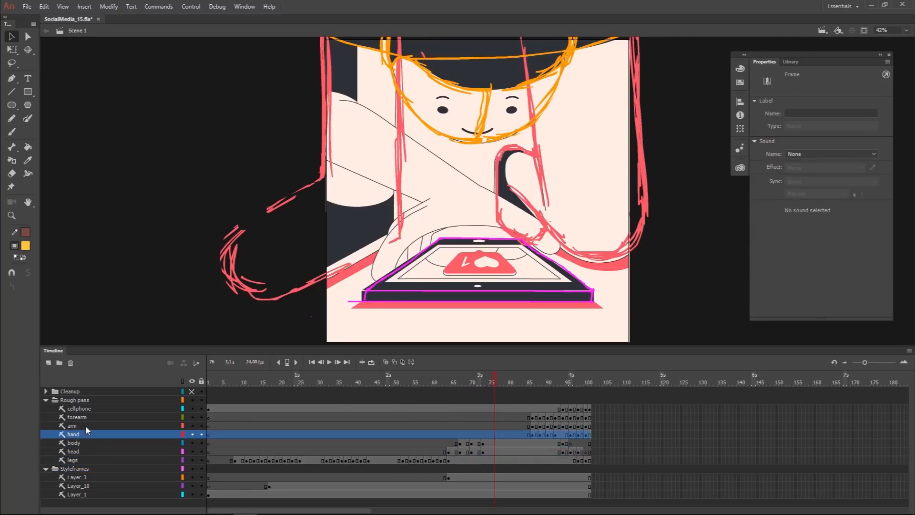
{"action": "left_click", "coordinate": [90, 425]}
{"action": "left_click", "coordinate": [98, 416]}
{"action": "left_click", "coordinate": [106, 409]}
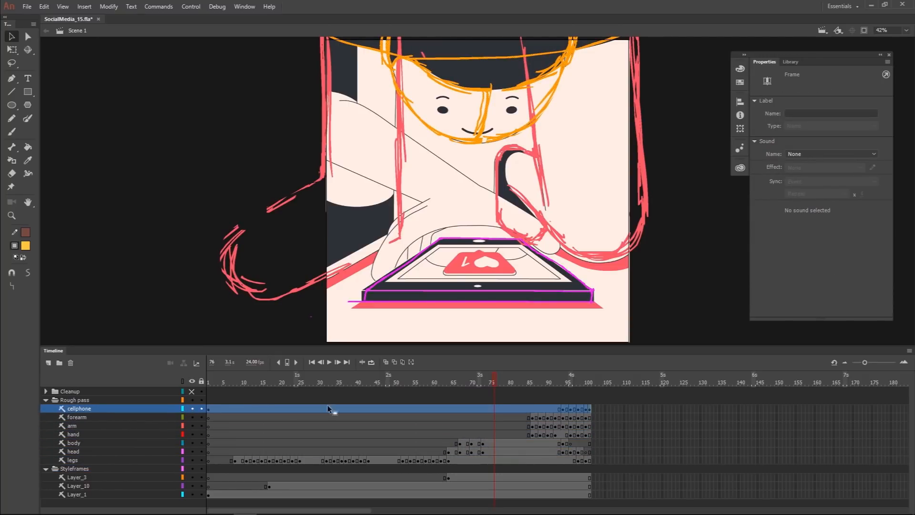
- Scrub through the rough arm and hand animation up to frame 93
{"action": "left_click_drag", "start_coordinate": [514, 382], "coordinate": [536, 378]}
{"action": "mouse_move", "coordinate": [551, 378]}
{"action": "left_mouse_down"}
{"action": "mouse_move", "coordinate": [580, 378]}
{"action": "mouse_move", "coordinate": [511, 382]}
{"action": "mouse_move", "coordinate": [559, 383]}
{"action": "mouse_move", "coordinate": [518, 384]}
{"action": "mouse_move", "coordinate": [545, 382]}
{"action": "mouse_move", "coordinate": [534, 383]}
{"action": "left_mouse_up"}
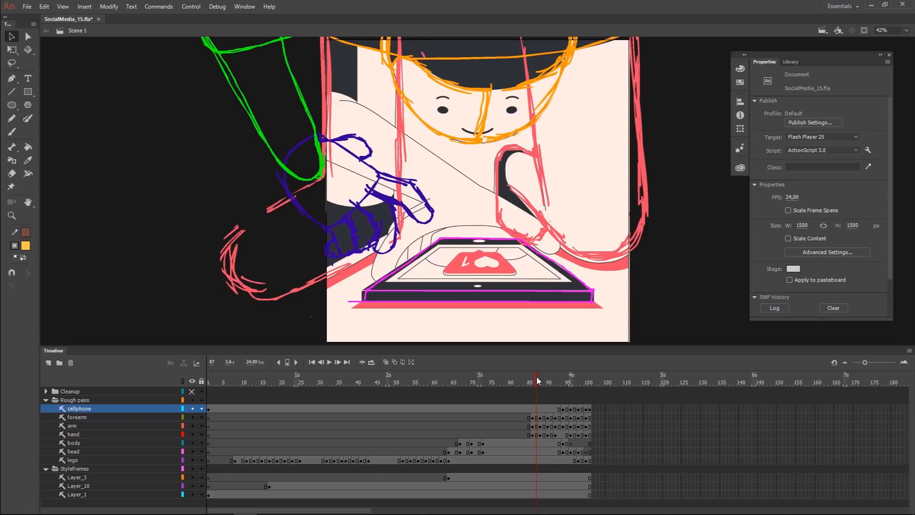
{"action": "left_click_drag", "start_coordinate": [541, 378], "coordinate": [560, 391]}
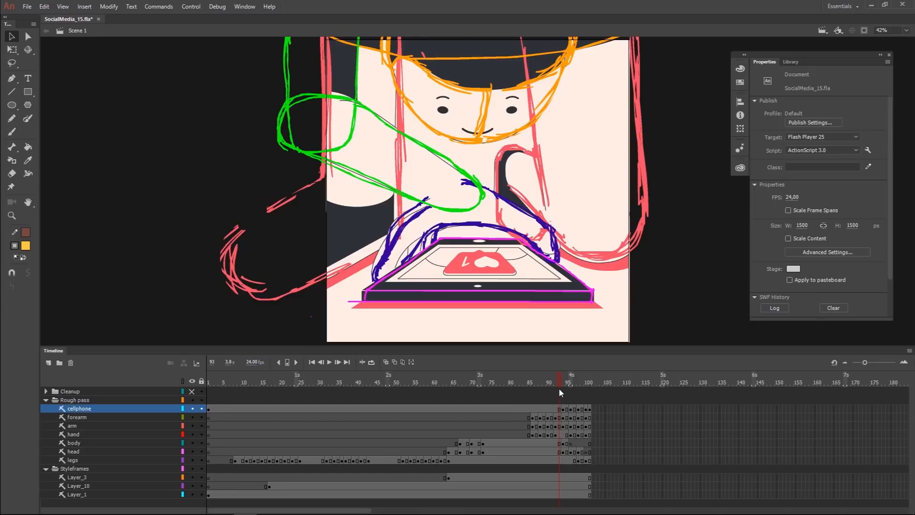
- Switch to Scene 2 and scrub its rough pass against the reference up to frame 65
{"action": "left_click", "coordinate": [823, 30]}
{"action": "left_click", "coordinate": [826, 47]}
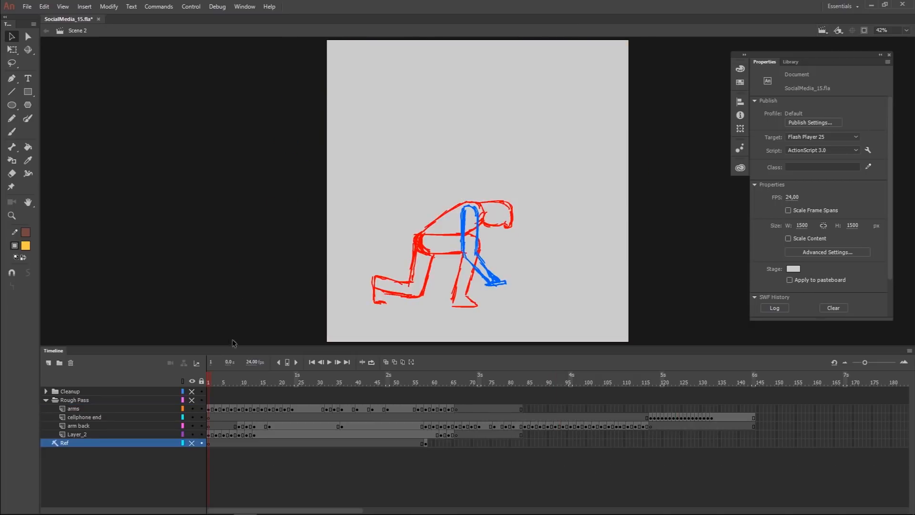
{"action": "left_click_drag", "start_coordinate": [214, 380], "coordinate": [314, 384]}
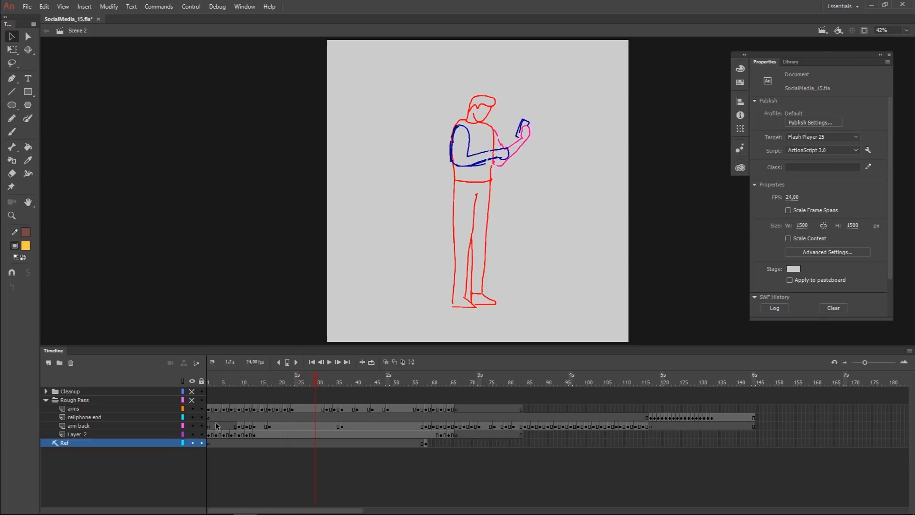
{"action": "left_click", "coordinate": [427, 379]}
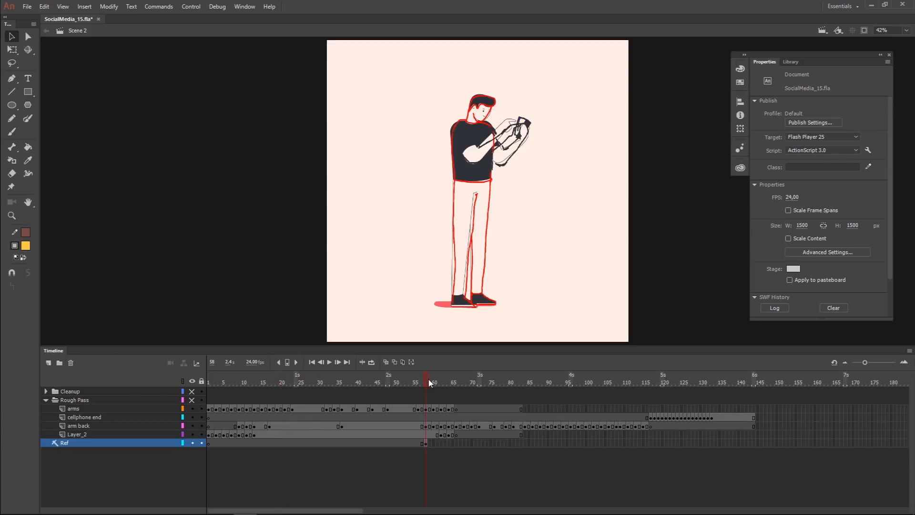
{"action": "mouse_move", "coordinate": [424, 381]}
{"action": "left_mouse_down"}
{"action": "mouse_move", "coordinate": [209, 379]}
{"action": "mouse_move", "coordinate": [536, 384]}
{"action": "mouse_move", "coordinate": [223, 390]}
{"action": "mouse_move", "coordinate": [301, 396]}
{"action": "mouse_move", "coordinate": [309, 391]}
{"action": "mouse_move", "coordinate": [288, 376]}
{"action": "mouse_move", "coordinate": [202, 380]}
{"action": "mouse_move", "coordinate": [465, 380]}
{"action": "mouse_move", "coordinate": [429, 379]}
{"action": "mouse_move", "coordinate": [463, 382]}
{"action": "mouse_move", "coordinate": [453, 383]}
{"action": "left_mouse_up"}
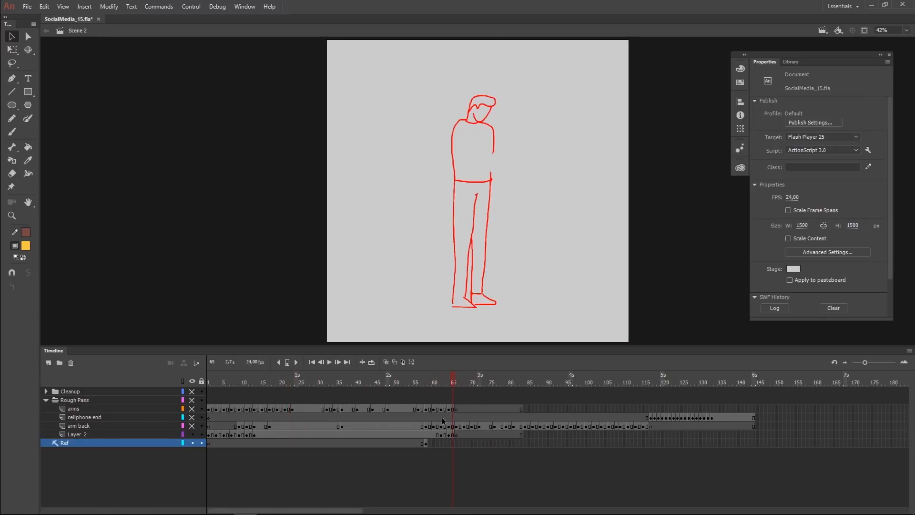
- Go to frame 58 and make the arm back, cellphone end and arms layers visible
{"action": "left_click", "coordinate": [425, 382]}
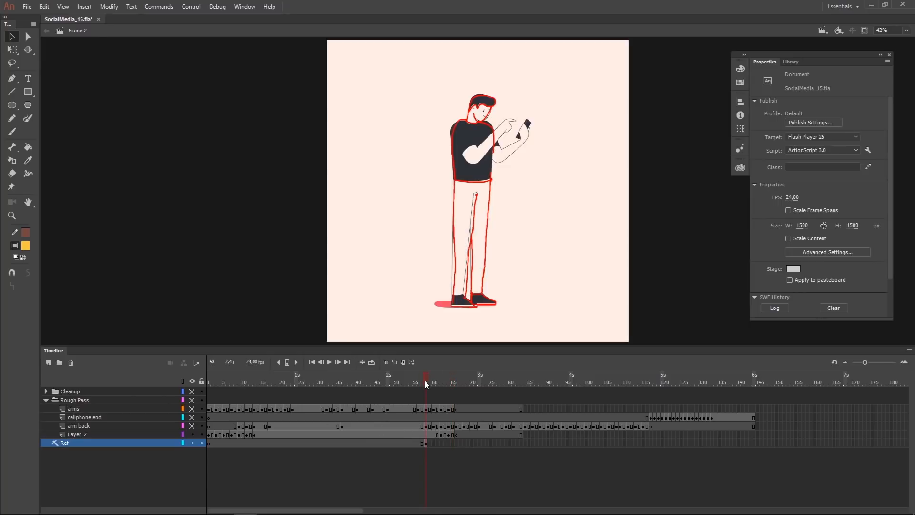
{"action": "left_click", "coordinate": [192, 425]}
{"action": "left_click_drag", "start_coordinate": [190, 414], "coordinate": [190, 407]}
- Review the rough arm and body poses around frame 65 on Layer_2, stopping at frame 64
{"action": "left_click_drag", "start_coordinate": [416, 377], "coordinate": [388, 390]}
{"action": "left_click", "coordinate": [454, 434]}
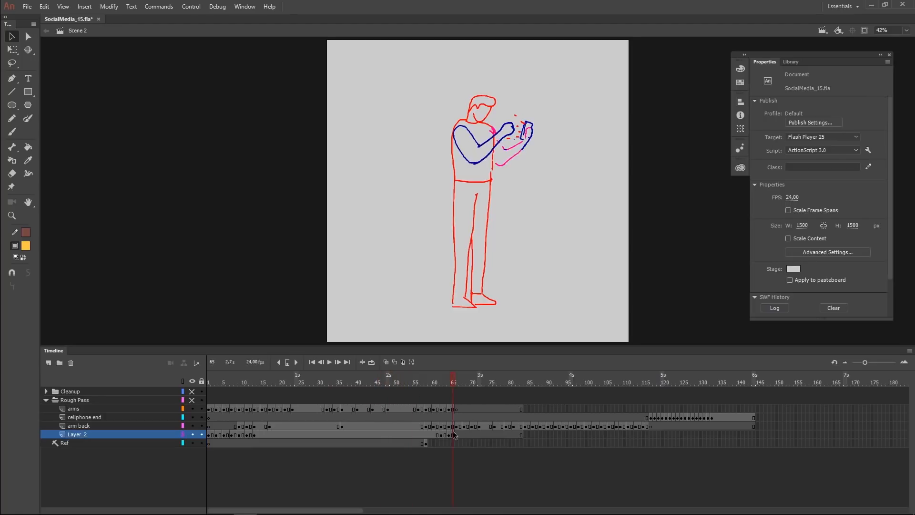
{"action": "mouse_move", "coordinate": [458, 378]}
{"action": "left_mouse_down"}
{"action": "mouse_move", "coordinate": [505, 382]}
{"action": "mouse_move", "coordinate": [449, 382]}
{"action": "left_mouse_up"}
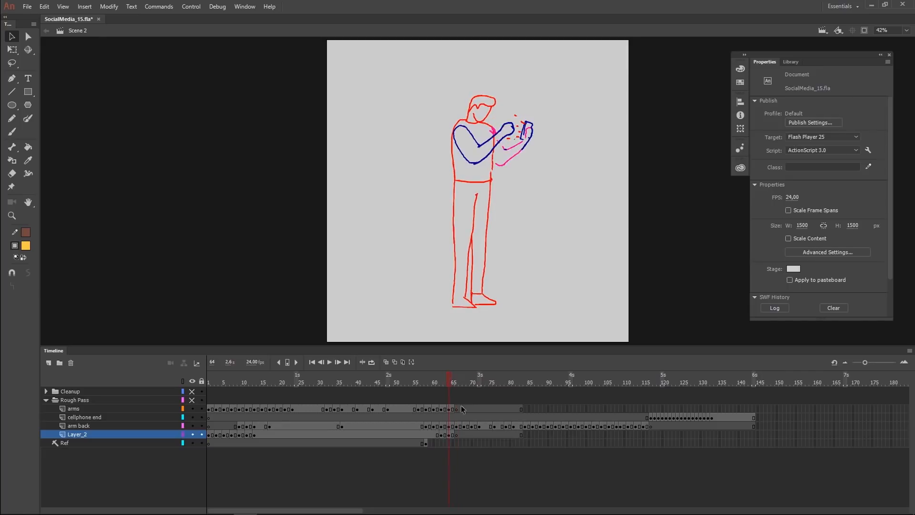
- Review the rough figure's pose at frames 66 and 67 of Scene 2
{"action": "left_click", "coordinate": [456, 379]}
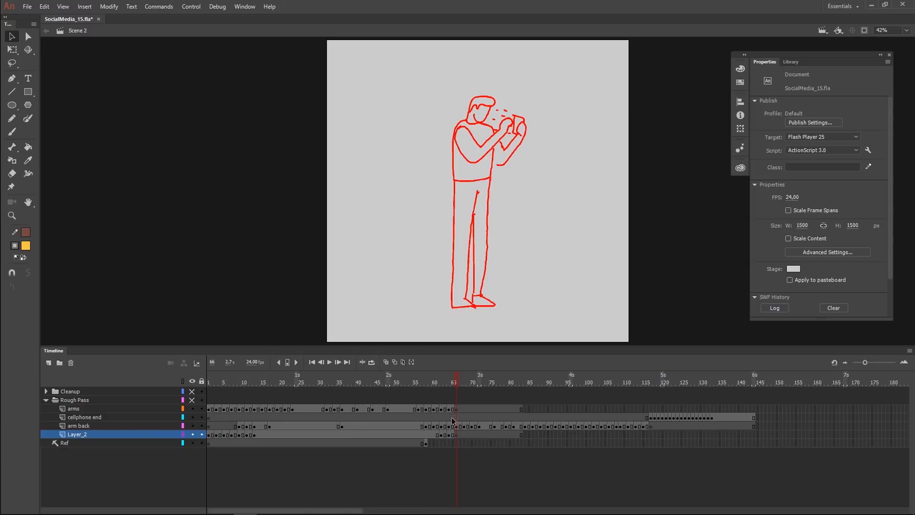
{"action": "mouse_move", "coordinate": [454, 381]}
{"action": "left_mouse_down"}
{"action": "mouse_move", "coordinate": [519, 387]}
{"action": "mouse_move", "coordinate": [456, 390]}
{"action": "mouse_move", "coordinate": [571, 394]}
{"action": "mouse_move", "coordinate": [458, 390]}
{"action": "mouse_move", "coordinate": [472, 381]}
{"action": "mouse_move", "coordinate": [619, 392]}
{"action": "mouse_move", "coordinate": [451, 390]}
{"action": "mouse_move", "coordinate": [610, 387]}
{"action": "mouse_move", "coordinate": [482, 371]}
{"action": "mouse_move", "coordinate": [459, 373]}
{"action": "mouse_move", "coordinate": [625, 380]}
{"action": "mouse_move", "coordinate": [460, 382]}
{"action": "left_mouse_up"}
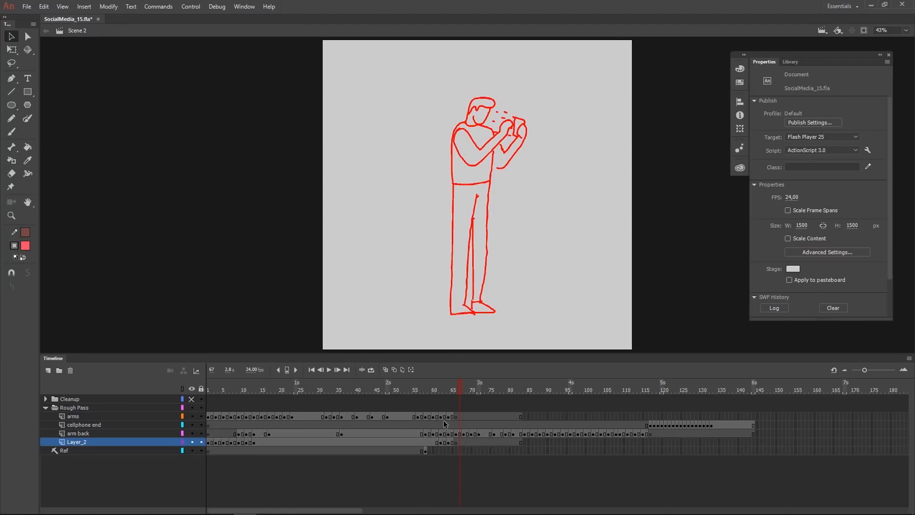
- Switch to Scene 1 and expand its Cleanup folder to list the cleanup layers
{"action": "left_click", "coordinate": [822, 30]}
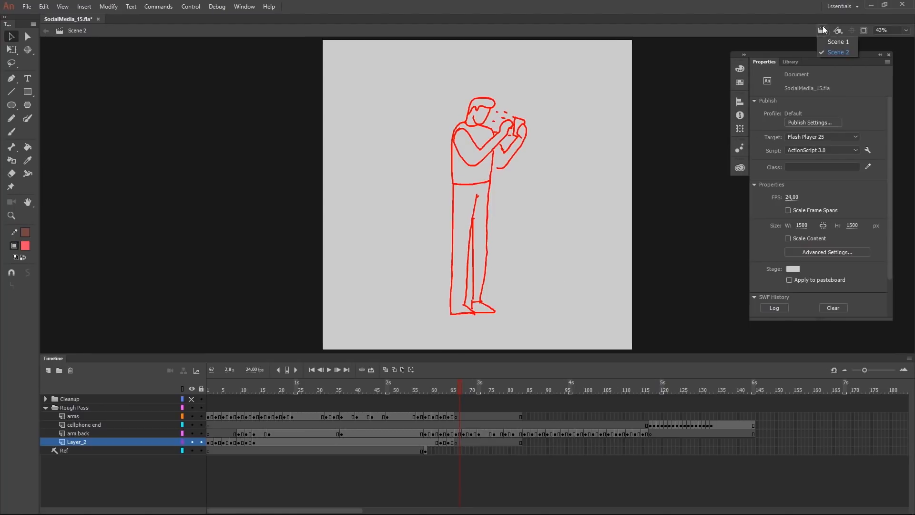
{"action": "left_click", "coordinate": [827, 42]}
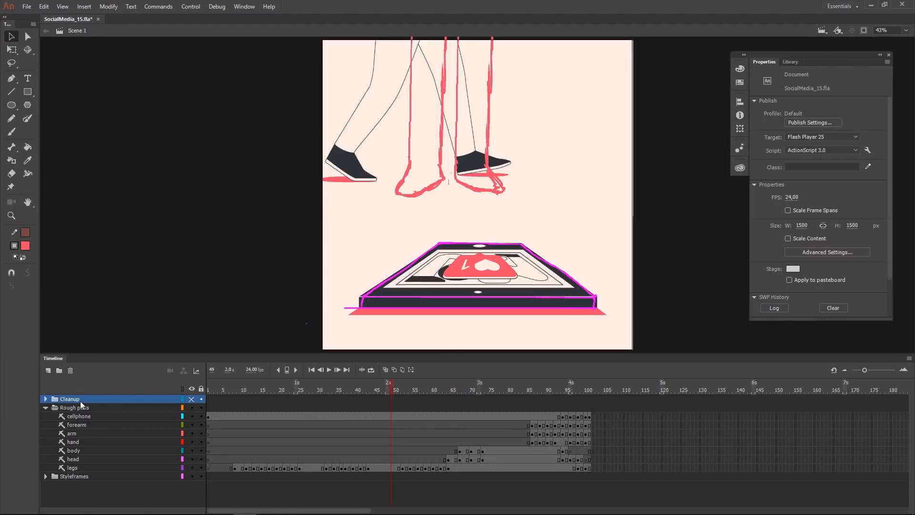
{"action": "left_click", "coordinate": [61, 398]}
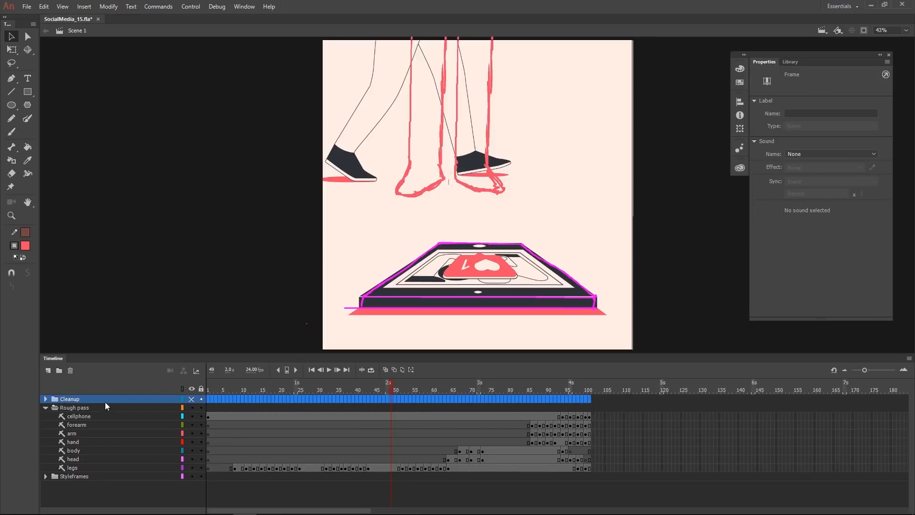
{"action": "left_click", "coordinate": [46, 398]}
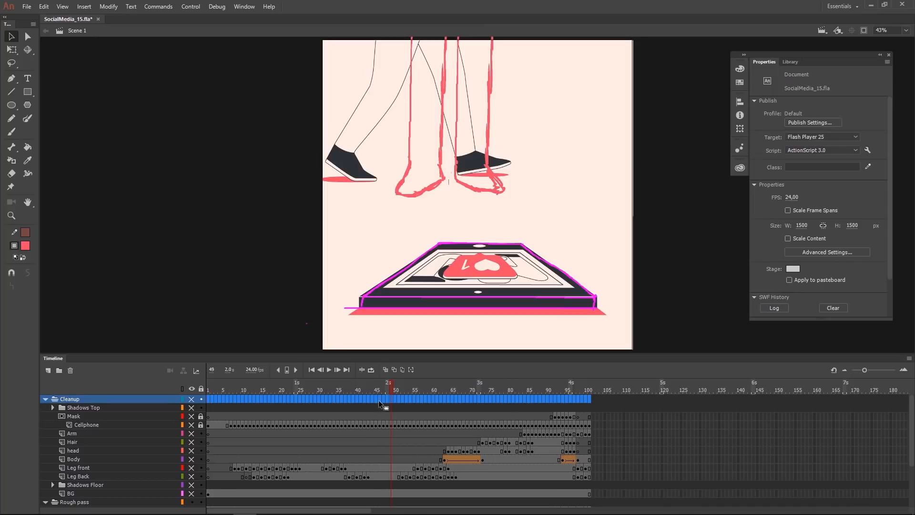
- Scrub Scene 1 to frame 92 and make the Cleanup folder visible
{"action": "left_click", "coordinate": [373, 383]}
{"action": "left_click_drag", "start_coordinate": [373, 384], "coordinate": [554, 394]}
{"action": "left_click", "coordinate": [190, 399]}
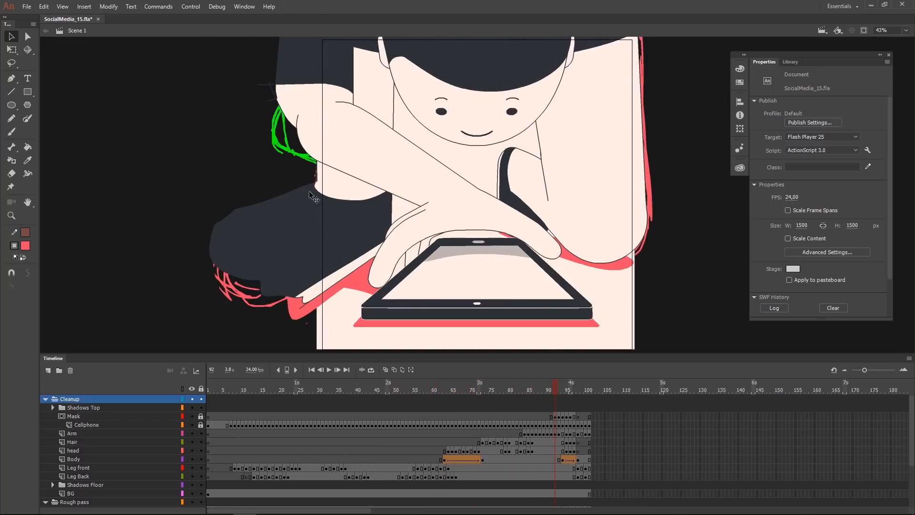
- Create a new blank document alongside SocialMedia_15.fla
{"action": "left_click", "coordinate": [27, 6]}
{"action": "left_click", "coordinate": [52, 16]}
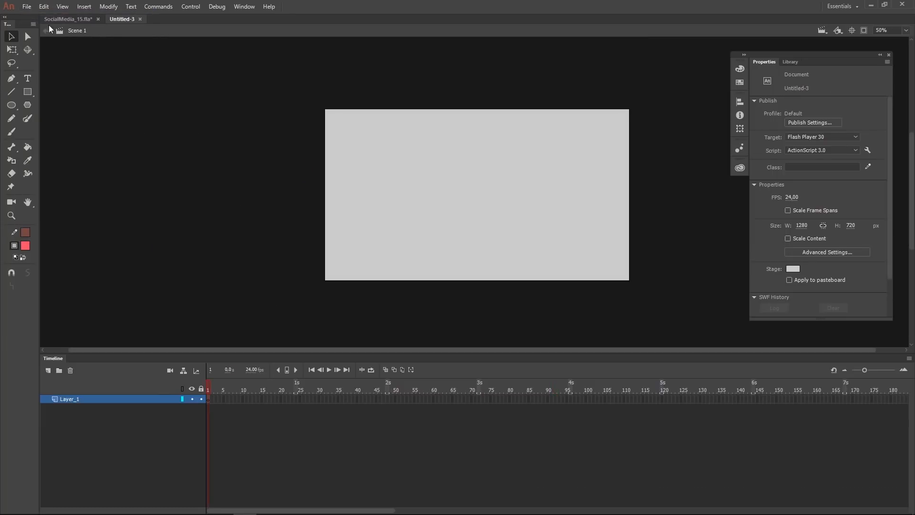
- Import only Frame_02.ai to the stage, not the image sequence, leaving out Layer 3, and inspect one of its groups
{"action": "left_click", "coordinate": [27, 6]}
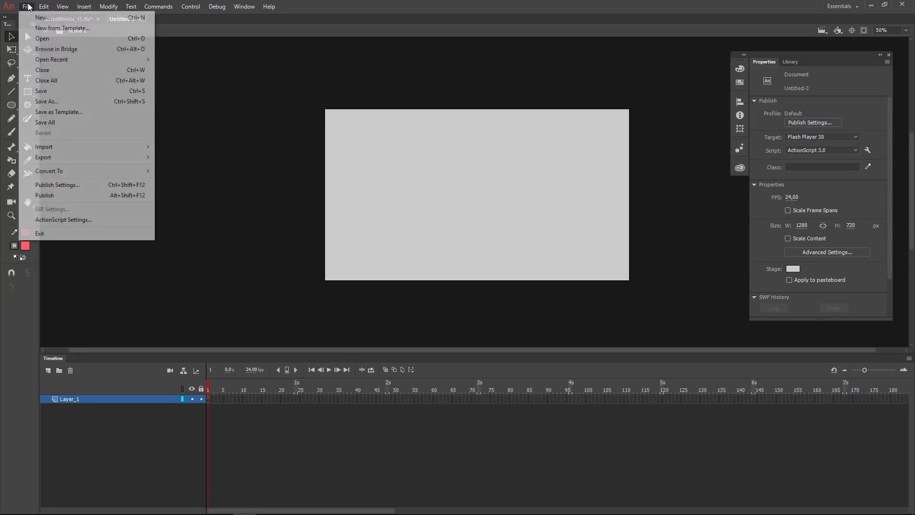
{"action": "mouse_move", "coordinate": [96, 147]}
{"action": "left_click", "coordinate": [196, 148]}
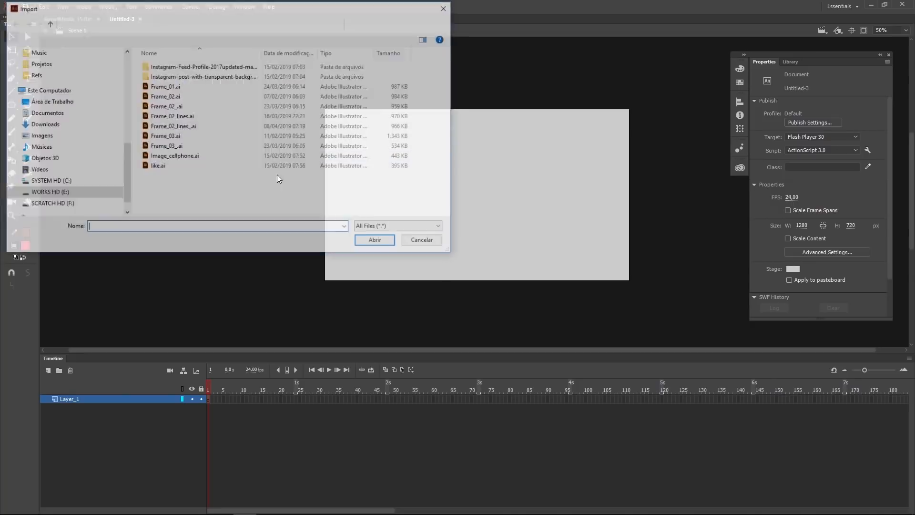
{"action": "left_click", "coordinate": [175, 99]}
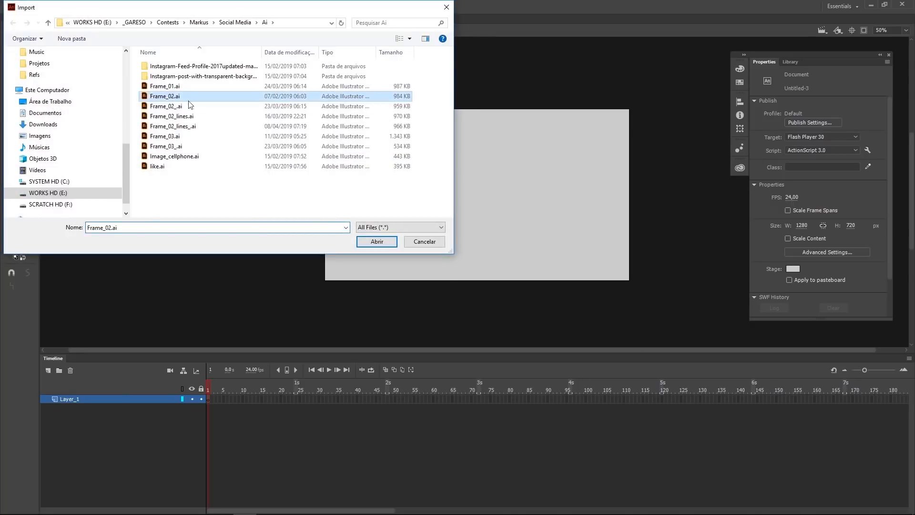
{"action": "left_click", "coordinate": [381, 242]}
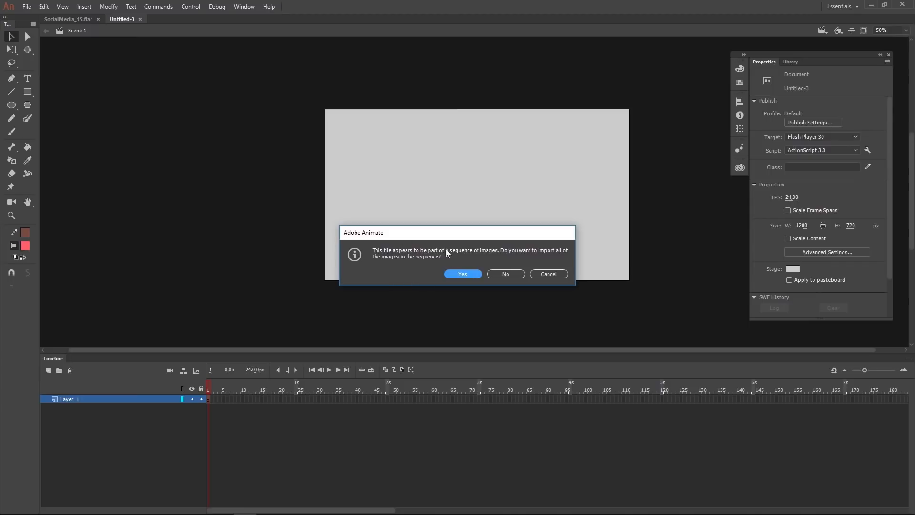
{"action": "left_click", "coordinate": [505, 274]}
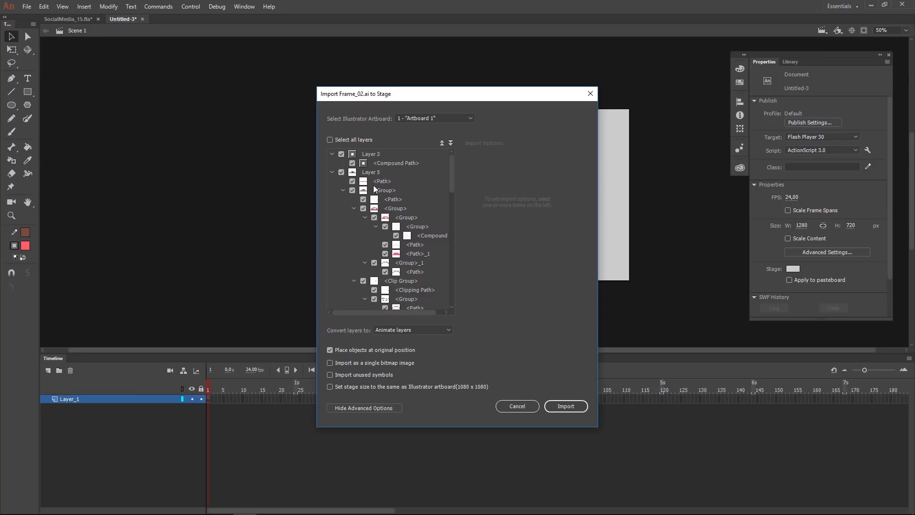
{"action": "left_click", "coordinate": [341, 153]}
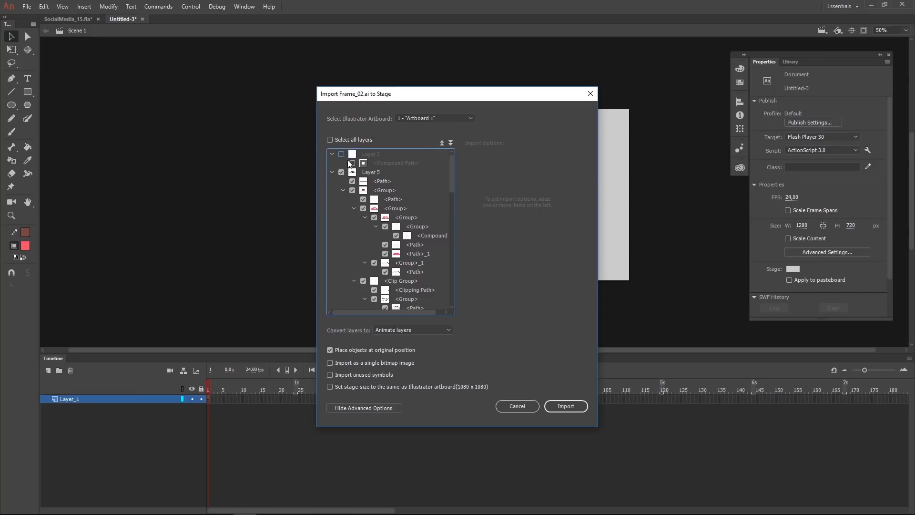
{"action": "left_click", "coordinate": [565, 406]}
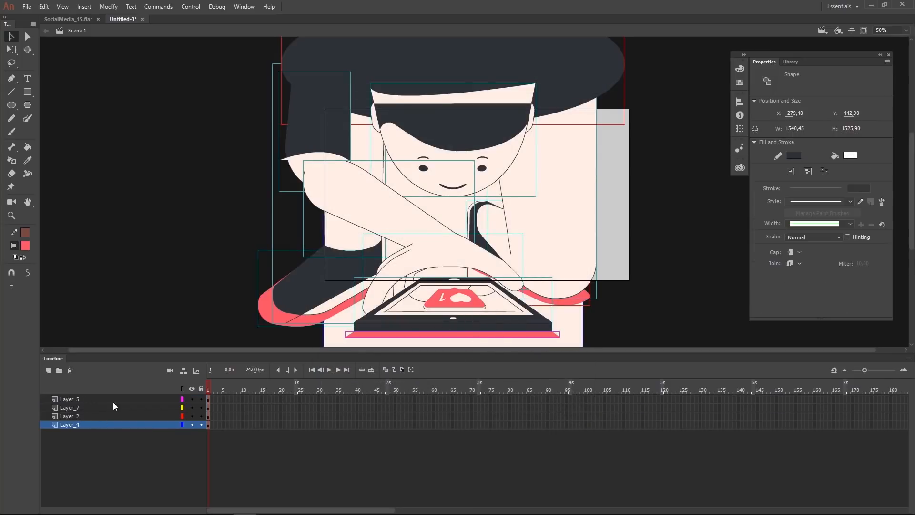
{"action": "left_click", "coordinate": [622, 207]}
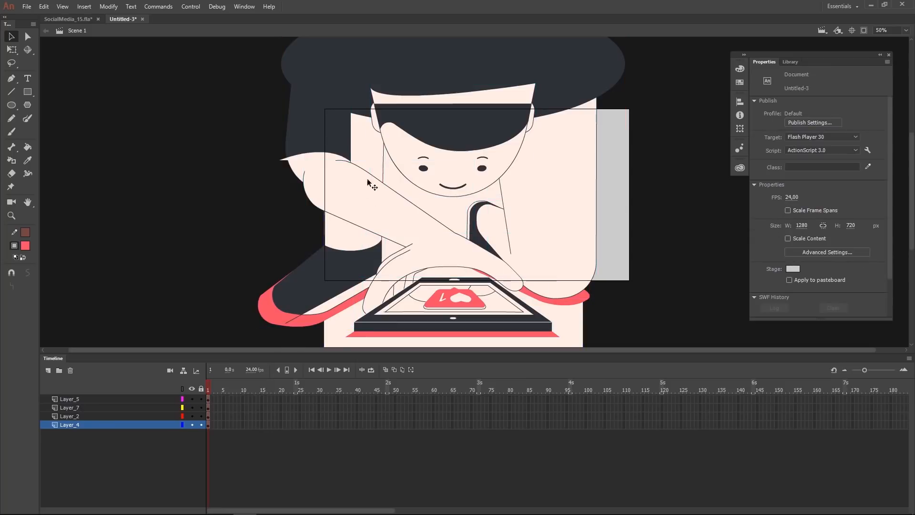
{"action": "left_click", "coordinate": [526, 194]}
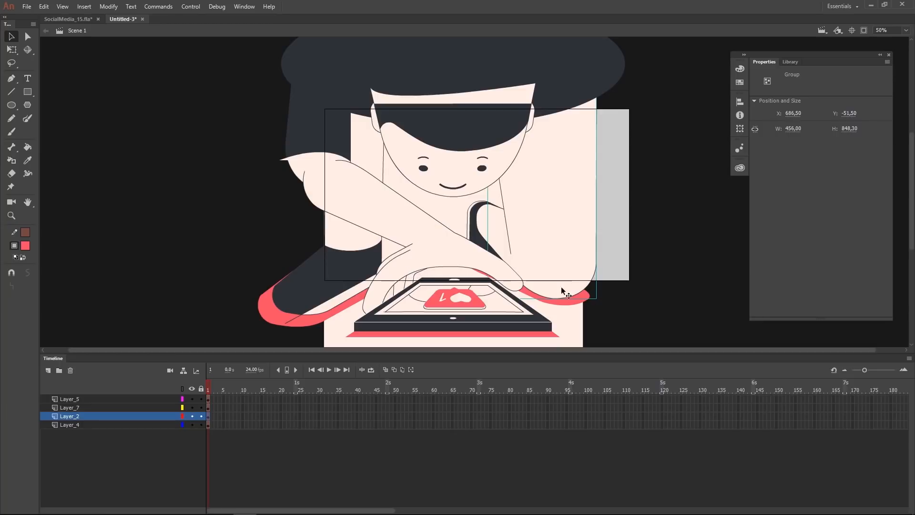
- Delete all the imported artwork layers, leaving only a new empty layer in the untitled document
{"action": "left_click", "coordinate": [70, 371]}
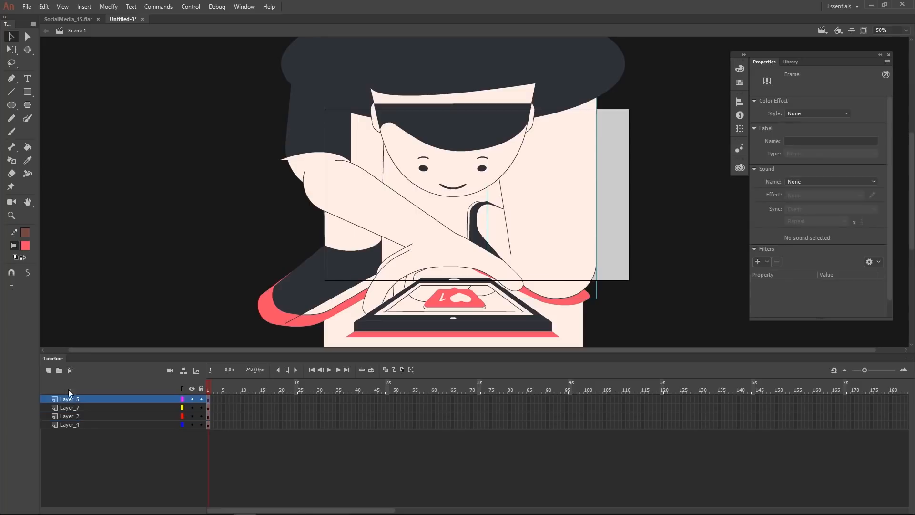
{"action": "left_click", "coordinate": [70, 371]}
{"action": "left_click", "coordinate": [70, 371]}
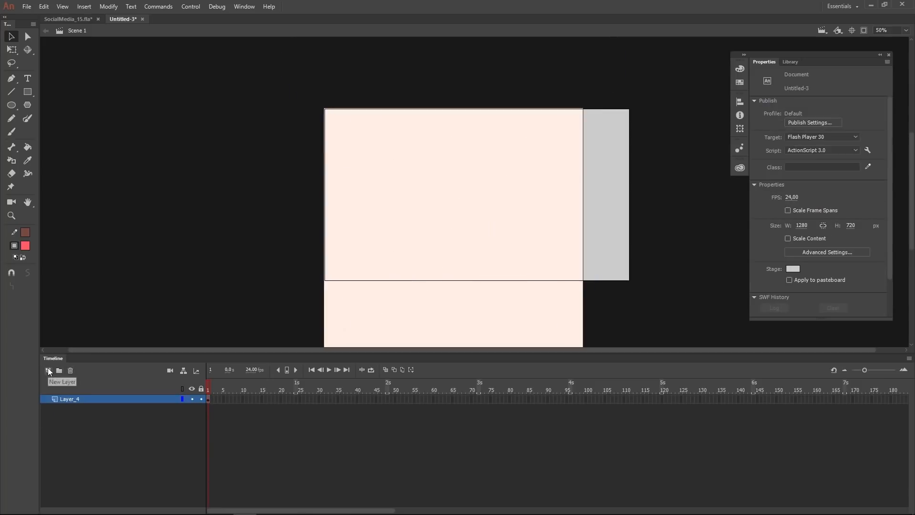
{"action": "left_click", "coordinate": [48, 370]}
{"action": "left_click", "coordinate": [65, 408]}
{"action": "left_click", "coordinate": [70, 370]}
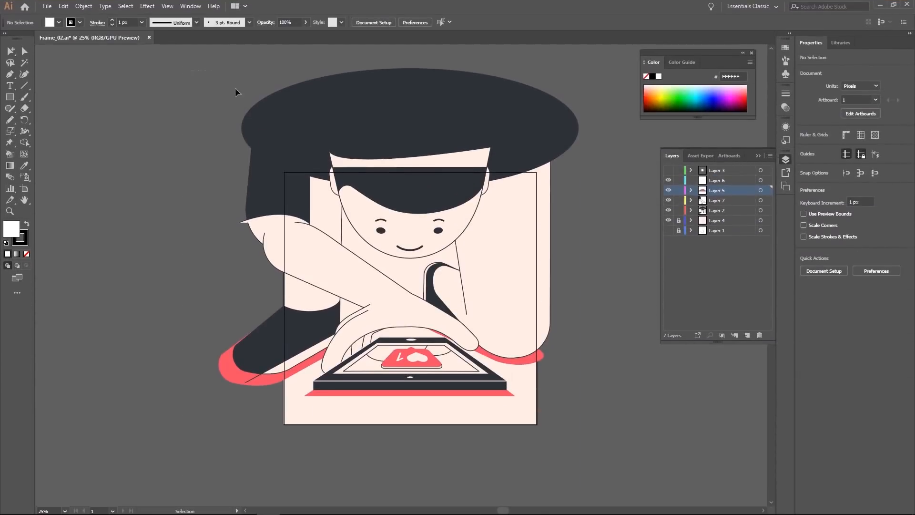
- Copy all artwork of Frame_02.ai and paste it into the blank Animate document using AI File Importer preferences with layers maintained
{"action": "key", "text": "ctrl+a"}
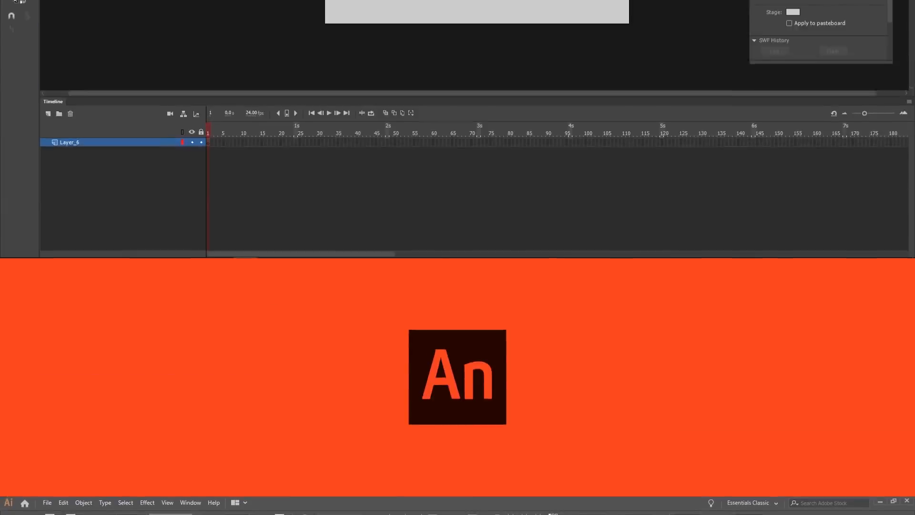
{"action": "key", "text": "ctrl+v"}
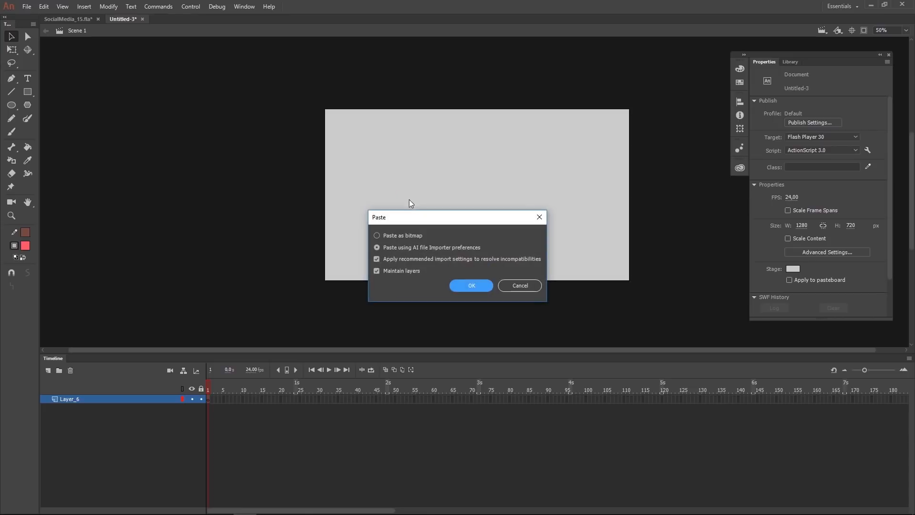
{"action": "key", "text": "Return"}
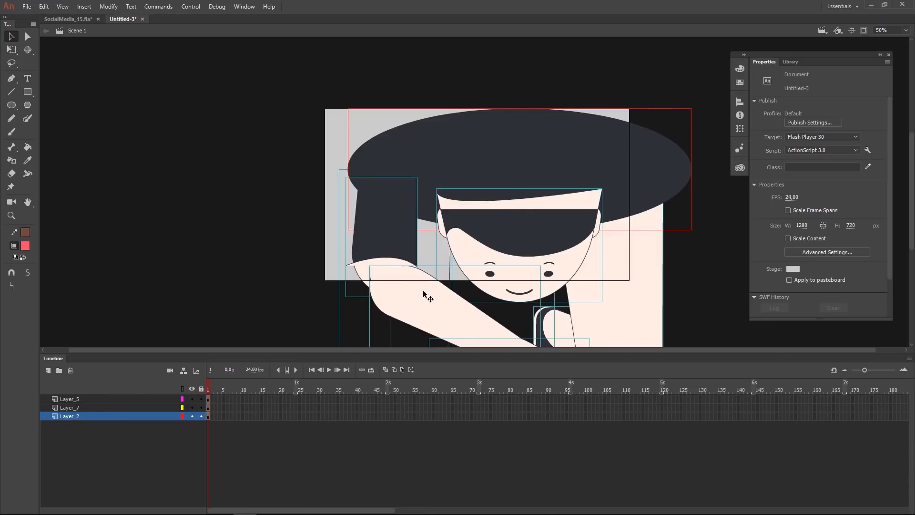
{"action": "left_click_drag", "start_coordinate": [485, 284], "coordinate": [458, 229]}
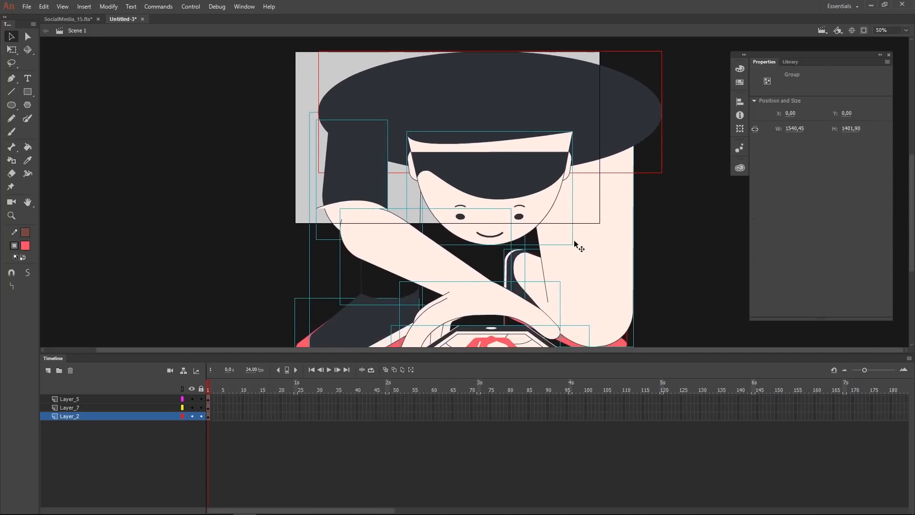
- Return to SocialMedia_15.fla and scrub the cleaned-up leg animation over the rough lines, ending at frame 47
{"action": "left_click", "coordinate": [88, 19]}
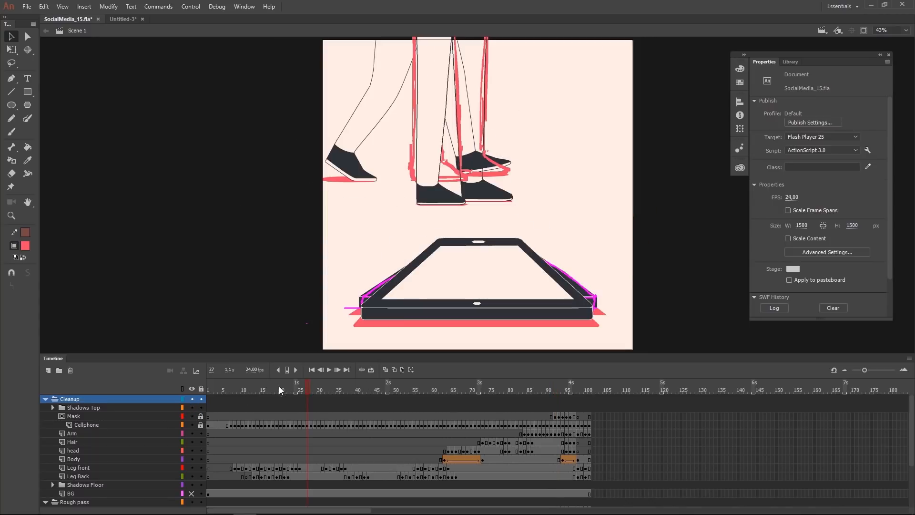
{"action": "mouse_move", "coordinate": [288, 389]}
{"action": "left_mouse_down"}
{"action": "mouse_move", "coordinate": [380, 387]}
{"action": "mouse_move", "coordinate": [274, 389]}
{"action": "mouse_move", "coordinate": [461, 386]}
{"action": "mouse_move", "coordinate": [291, 373]}
{"action": "mouse_move", "coordinate": [266, 376]}
{"action": "mouse_move", "coordinate": [324, 375]}
{"action": "mouse_move", "coordinate": [307, 391]}
{"action": "mouse_move", "coordinate": [232, 394]}
{"action": "mouse_move", "coordinate": [296, 391]}
{"action": "left_mouse_up"}
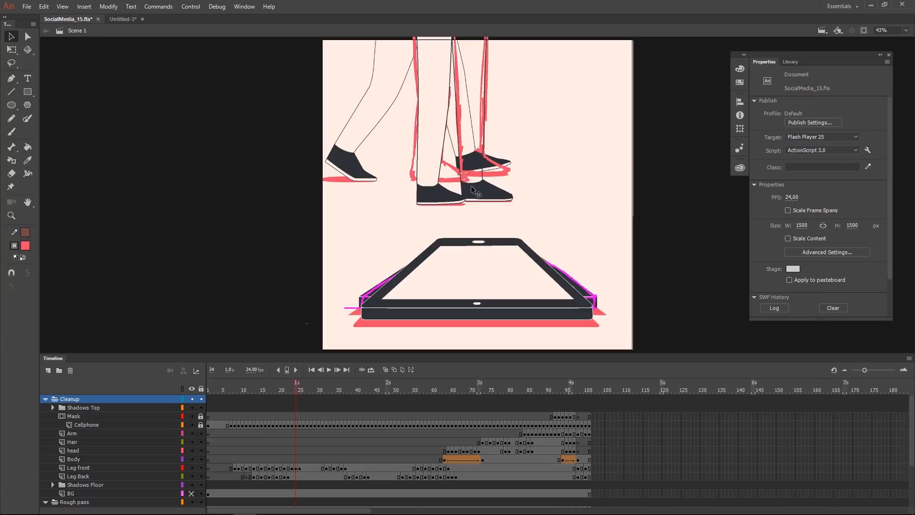
{"action": "left_click_drag", "start_coordinate": [299, 391], "coordinate": [387, 384]}
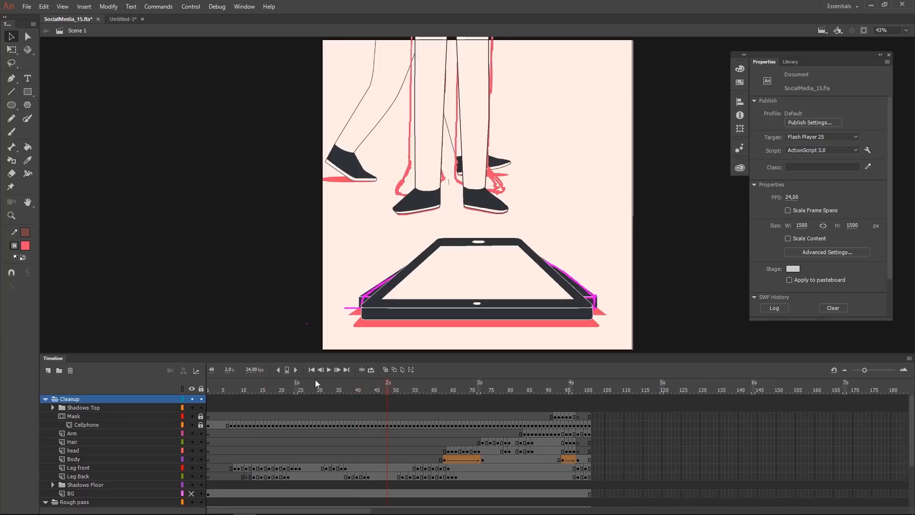
{"action": "left_click_drag", "start_coordinate": [235, 392], "coordinate": [292, 388]}
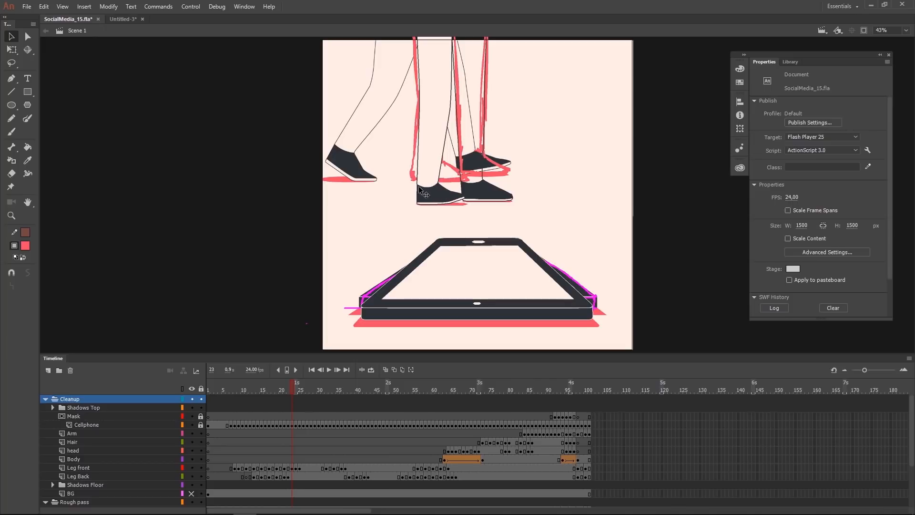
{"action": "left_click_drag", "start_coordinate": [292, 389], "coordinate": [384, 389]}
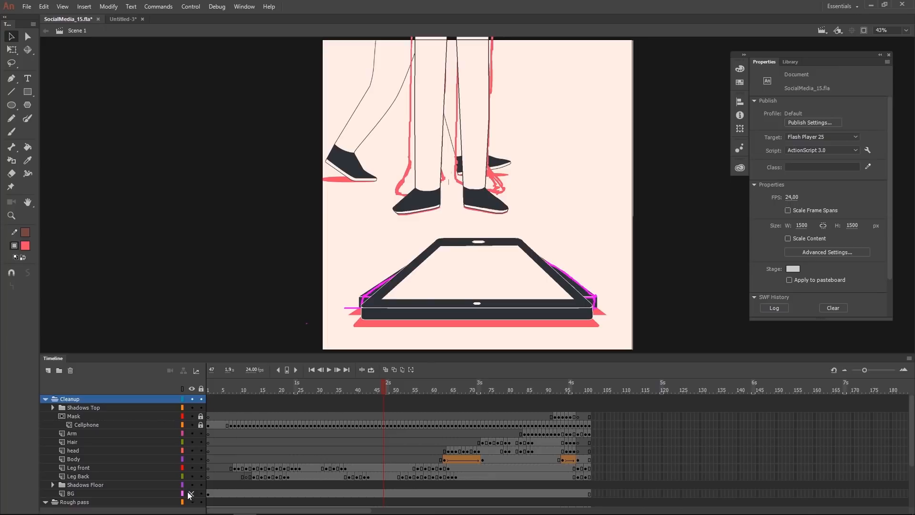
- Hide the Styleframes folder, and temporarily hide the Cellphone cleanup layer to compare it with the rough phone outline
{"action": "left_click_drag", "start_coordinate": [910, 429], "coordinate": [910, 469]}
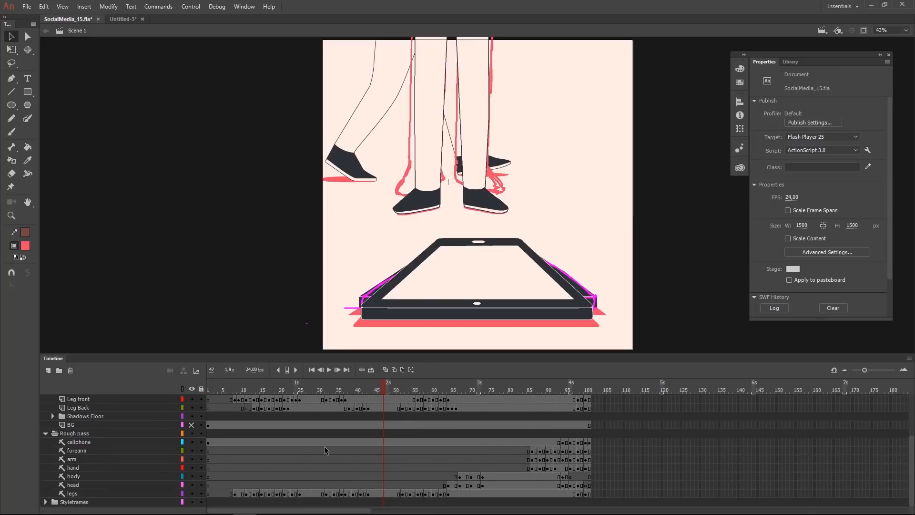
{"action": "left_click", "coordinate": [192, 502]}
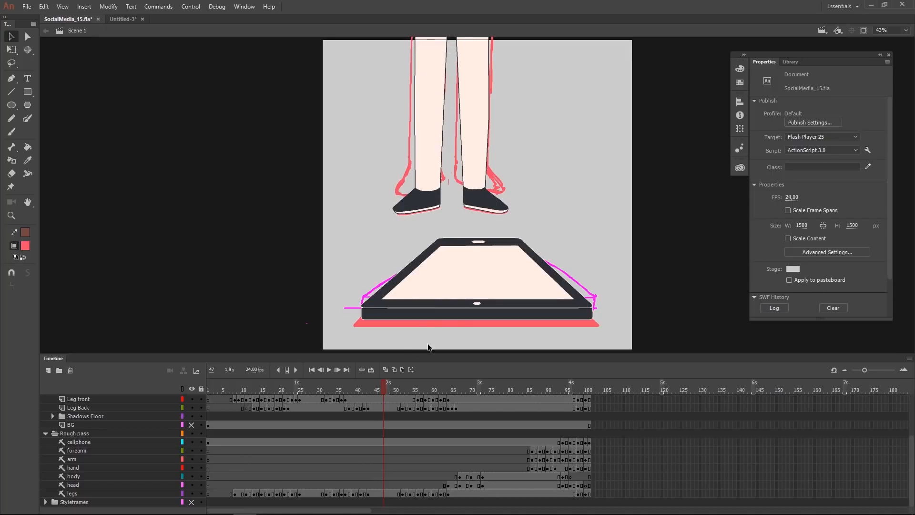
{"action": "left_click_drag", "start_coordinate": [910, 442], "coordinate": [910, 395]}
{"action": "left_click", "coordinate": [192, 425]}
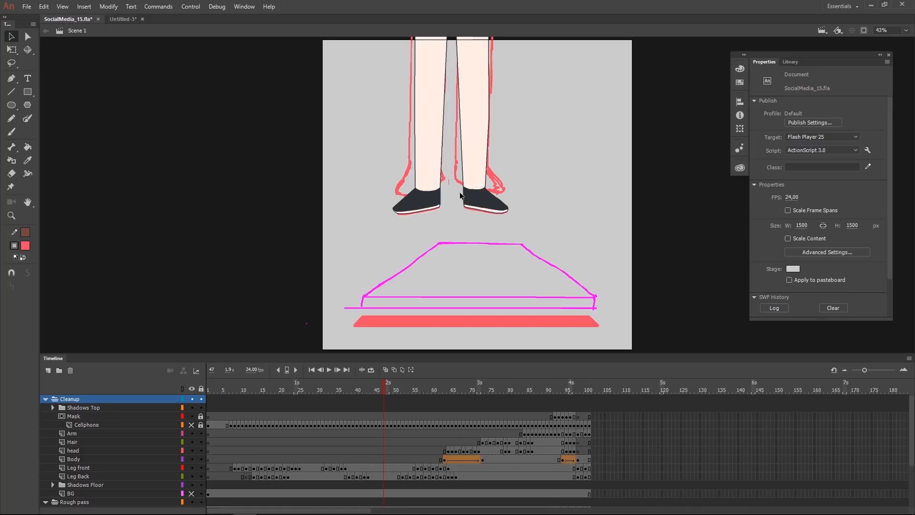
{"action": "left_click", "coordinate": [192, 424]}
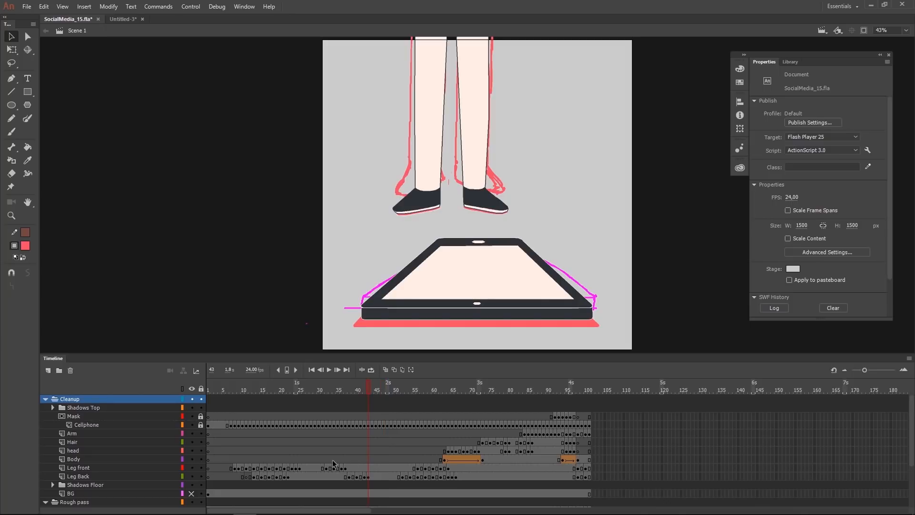
- Switch to Scene 2 and expand its Cleanup folder to list the body part layers
{"action": "left_click", "coordinate": [822, 30]}
{"action": "left_click", "coordinate": [834, 52]}
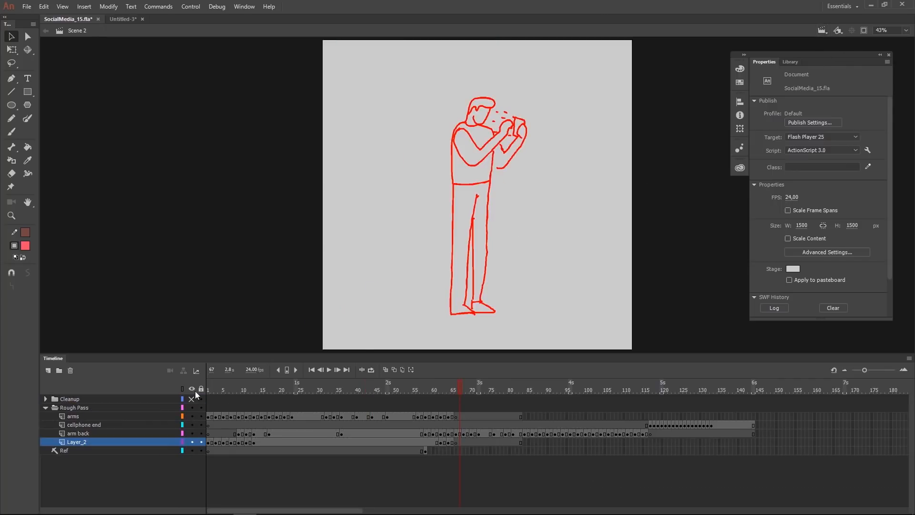
{"action": "left_click", "coordinate": [46, 400]}
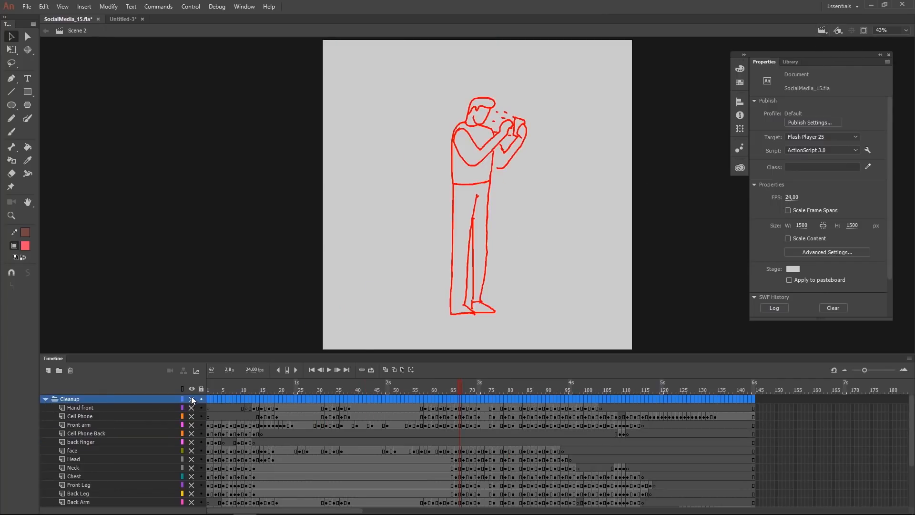
- Show the Cleanup folder of Scene 2 and scrub the cleaned-up character animation over the rough lines, including frame 76
{"action": "left_click", "coordinate": [191, 400]}
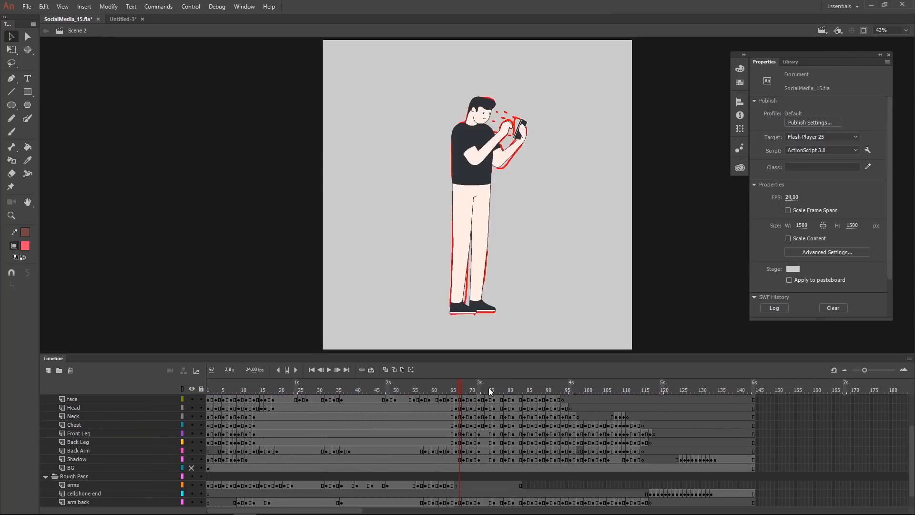
{"action": "scroll", "coordinate": [910, 440], "scroll_direction": "up", "scroll_amount": 3}
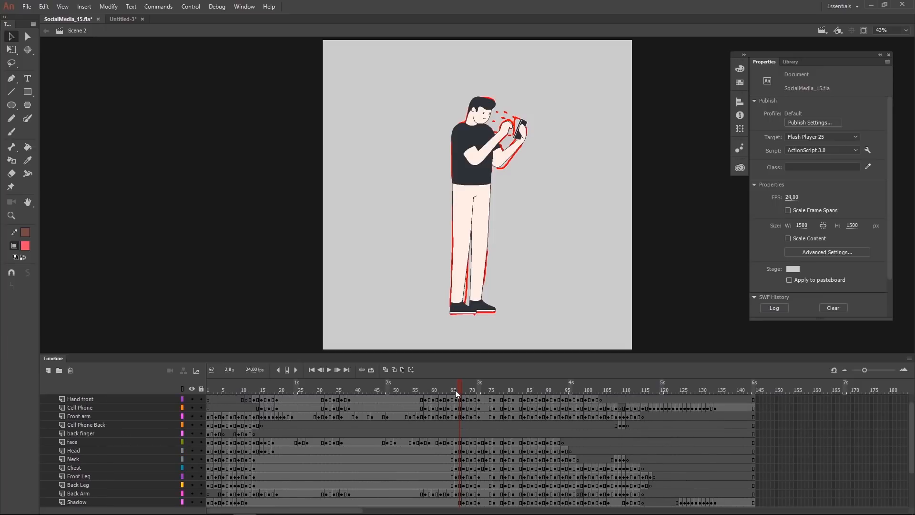
{"action": "left_click_drag", "start_coordinate": [456, 388], "coordinate": [389, 383]}
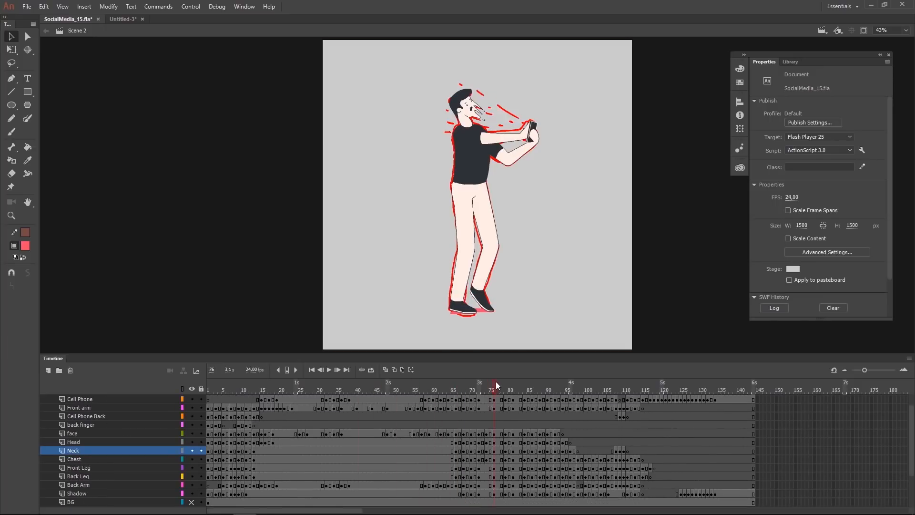
{"action": "mouse_move", "coordinate": [500, 385]}
{"action": "left_mouse_down"}
{"action": "mouse_move", "coordinate": [533, 385]}
{"action": "mouse_move", "coordinate": [288, 387]}
{"action": "mouse_move", "coordinate": [453, 378]}
{"action": "mouse_move", "coordinate": [410, 372]}
{"action": "mouse_move", "coordinate": [444, 371]}
{"action": "mouse_move", "coordinate": [562, 374]}
{"action": "mouse_move", "coordinate": [390, 393]}
{"action": "mouse_move", "coordinate": [499, 388]}
{"action": "mouse_move", "coordinate": [368, 388]}
{"action": "mouse_move", "coordinate": [572, 384]}
{"action": "mouse_move", "coordinate": [459, 381]}
{"action": "mouse_move", "coordinate": [532, 376]}
{"action": "mouse_move", "coordinate": [485, 389]}
{"action": "mouse_move", "coordinate": [573, 383]}
{"action": "mouse_move", "coordinate": [502, 383]}
{"action": "left_mouse_up"}
{"action": "scroll", "coordinate": [408, 421], "scroll_direction": "up", "scroll_amount": 1}
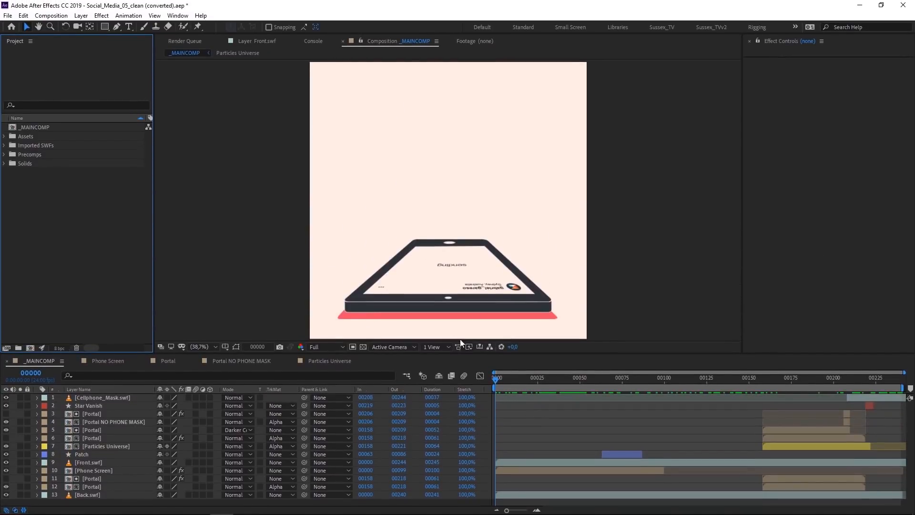
- Switch to After Effects, scrub _MAINCOMP, and open the Phone Screen precomp to review its like animation around frame 79
{"action": "left_click_drag", "start_coordinate": [501, 379], "coordinate": [627, 381]}
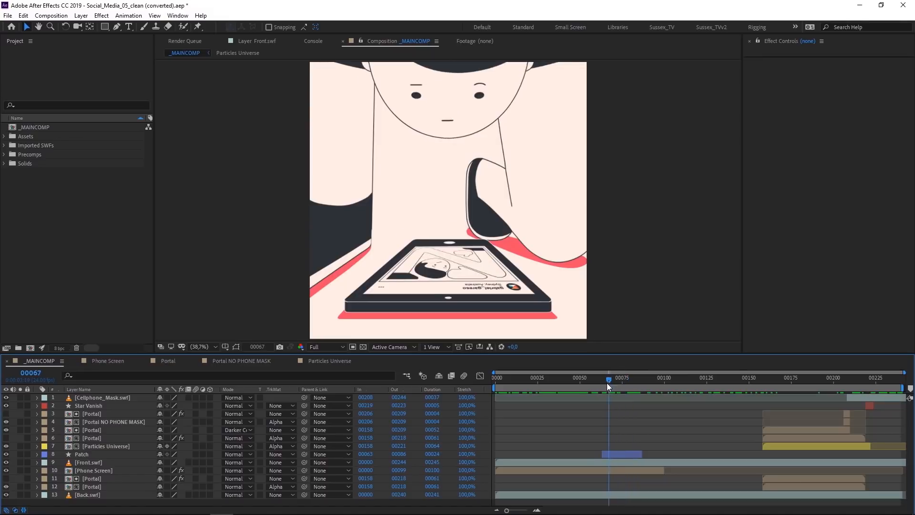
{"action": "double_click", "coordinate": [103, 469]}
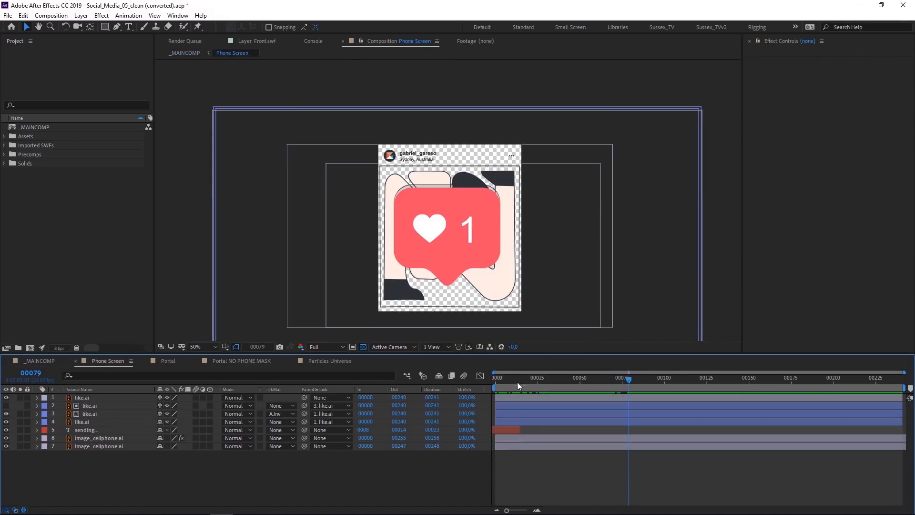
{"action": "left_click_drag", "start_coordinate": [516, 381], "coordinate": [629, 379]}
{"action": "left_click_drag", "start_coordinate": [632, 378], "coordinate": [665, 380]}
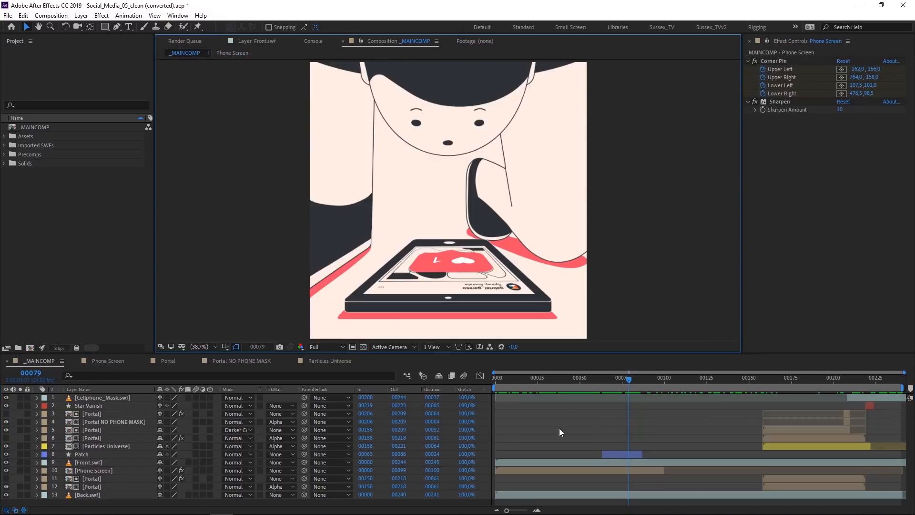
- Try moving the lower-right point of the Phone Screen layer's Corner Pin effect at frame 20, and undo the change
{"action": "left_click", "coordinate": [104, 471]}
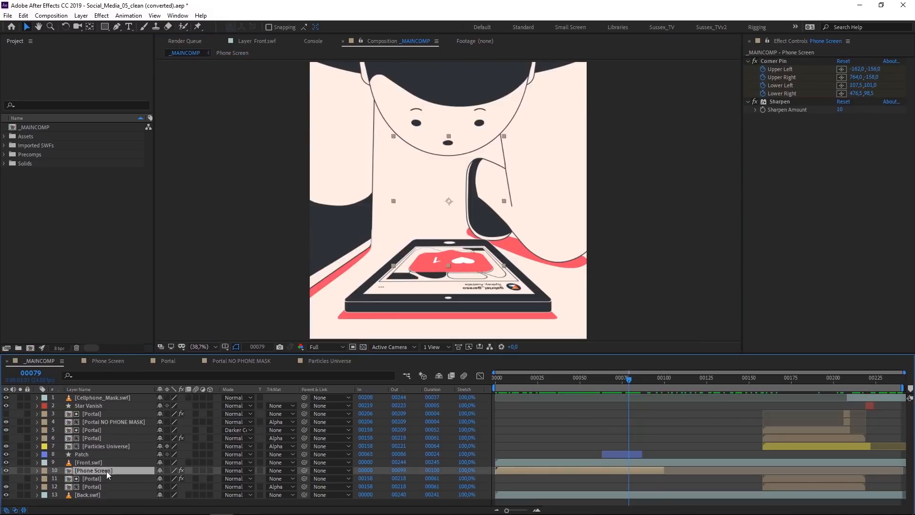
{"action": "left_click", "coordinate": [771, 61]}
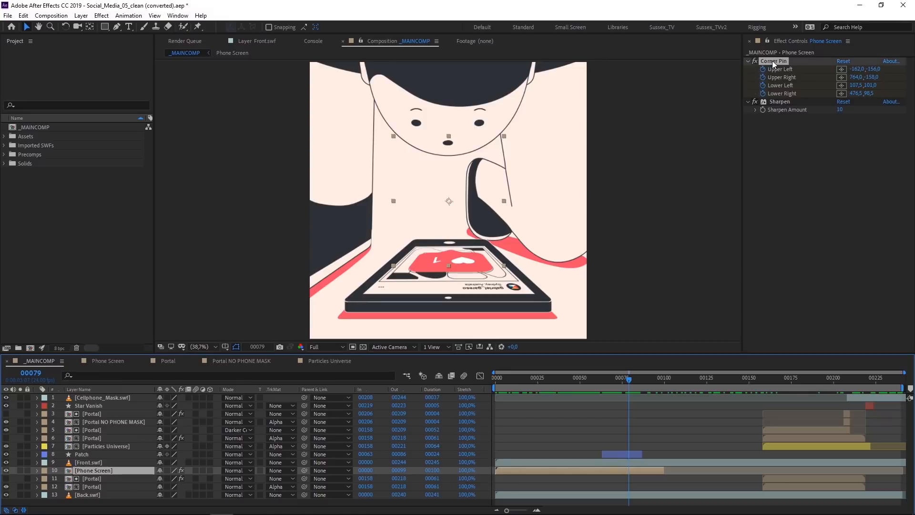
{"action": "left_click_drag", "start_coordinate": [628, 378], "coordinate": [529, 378]}
{"action": "left_click_drag", "start_coordinate": [412, 245], "coordinate": [408, 218]}
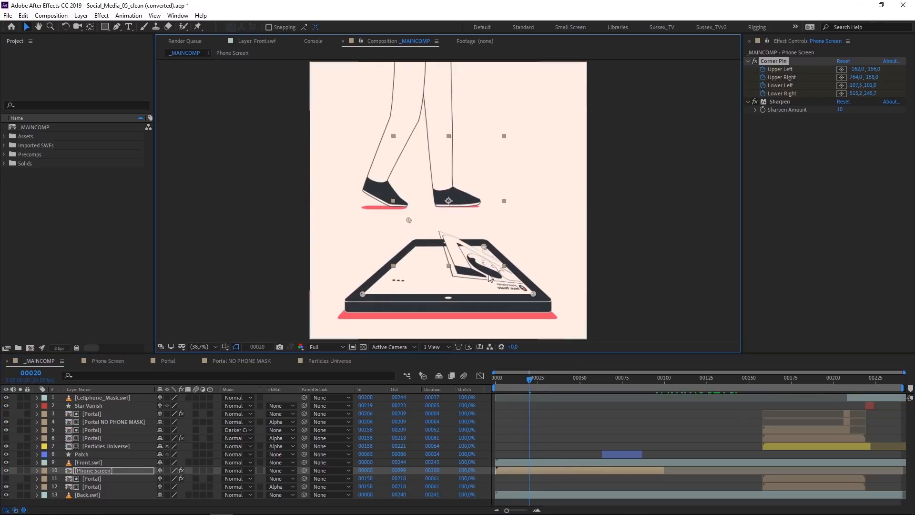
{"action": "key", "text": "ctrl+z"}
- Reveal the Phone Screen layer's Corner Pin keyframes at frame 94 and scrub through them in _MAINCOMP
{"action": "left_click_drag", "start_coordinate": [529, 378], "coordinate": [656, 373]}
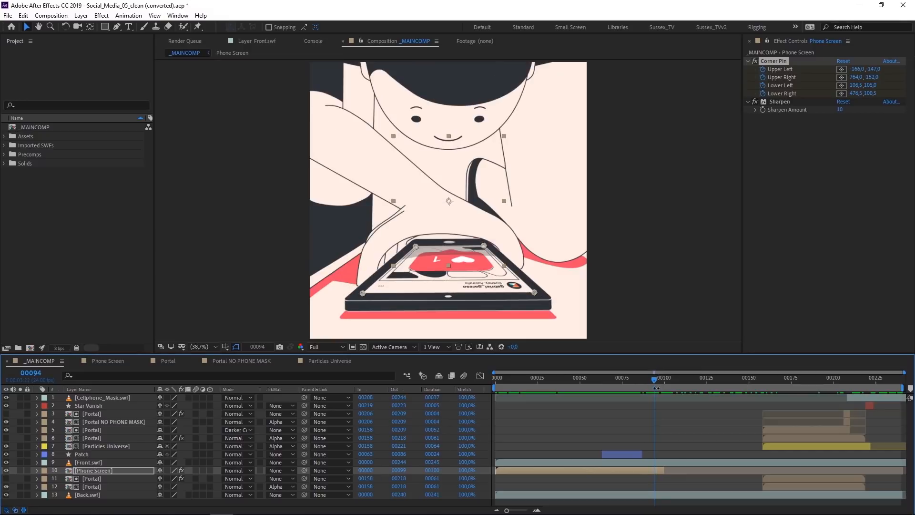
{"action": "key", "text": "u"}
{"action": "left_click_drag", "start_coordinate": [910, 453], "coordinate": [910, 467]}
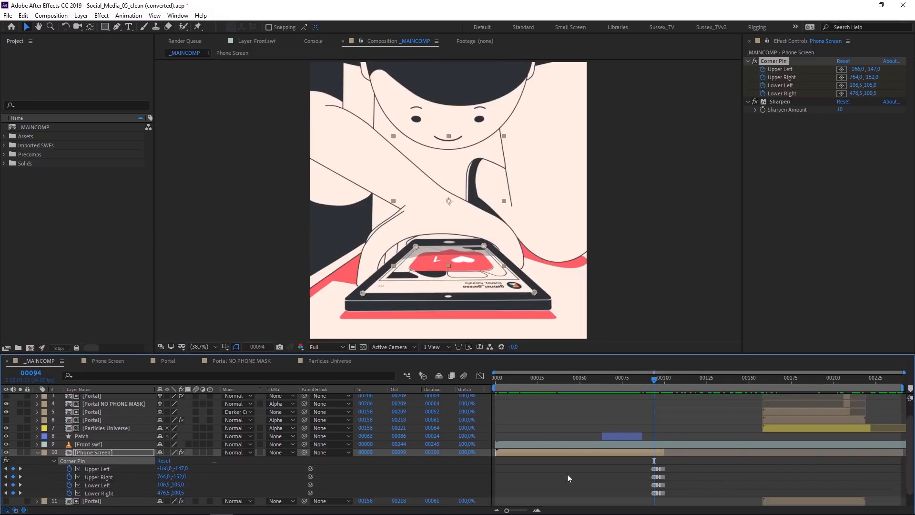
{"action": "key", "text": "equal"}
{"action": "key", "text": "equal"}
{"action": "mouse_move", "coordinate": [701, 382]}
{"action": "left_mouse_down"}
{"action": "mouse_move", "coordinate": [727, 382]}
{"action": "mouse_move", "coordinate": [693, 386]}
{"action": "left_mouse_up"}
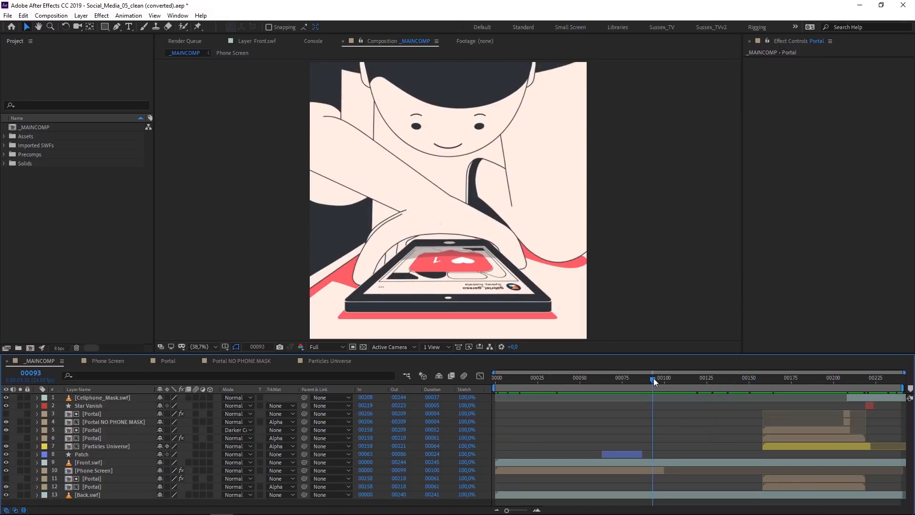
- Scrub _MAINCOMP to frame 181 and open the Portal precomp to review its animation
{"action": "left_click_drag", "start_coordinate": [653, 379], "coordinate": [801, 384]}
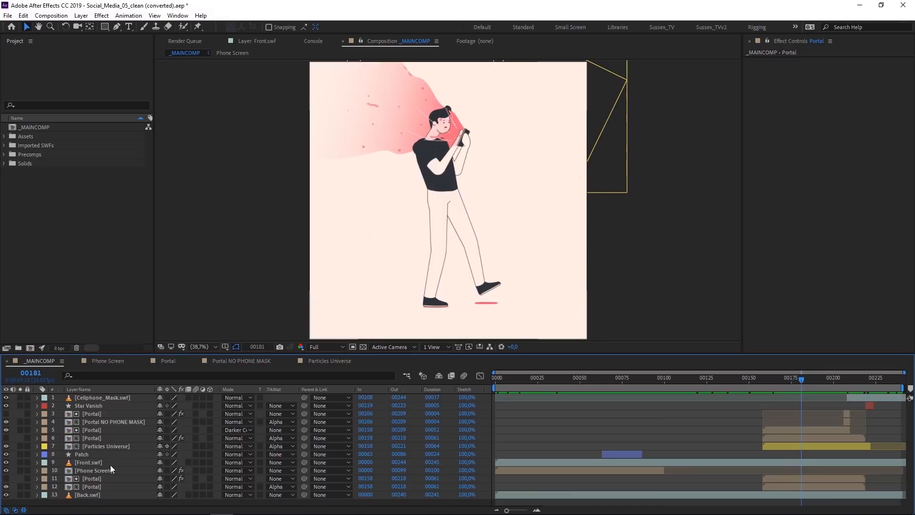
{"action": "double_click", "coordinate": [99, 485]}
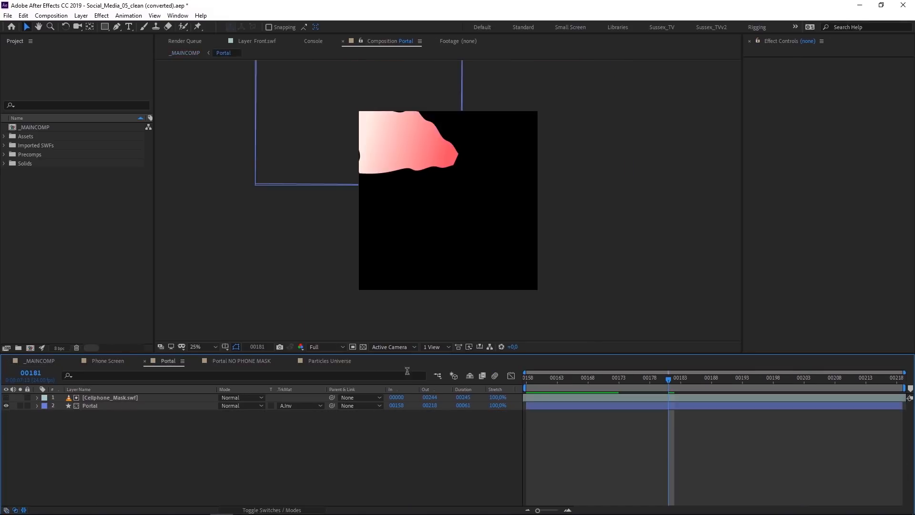
{"action": "left_click_drag", "start_coordinate": [535, 381], "coordinate": [597, 378]}
- Turn off the Portal layer's Ripple effect, show the Cellphone_Mask.swf layer, and scrub the precomp to frame 200
{"action": "left_click", "coordinate": [123, 405]}
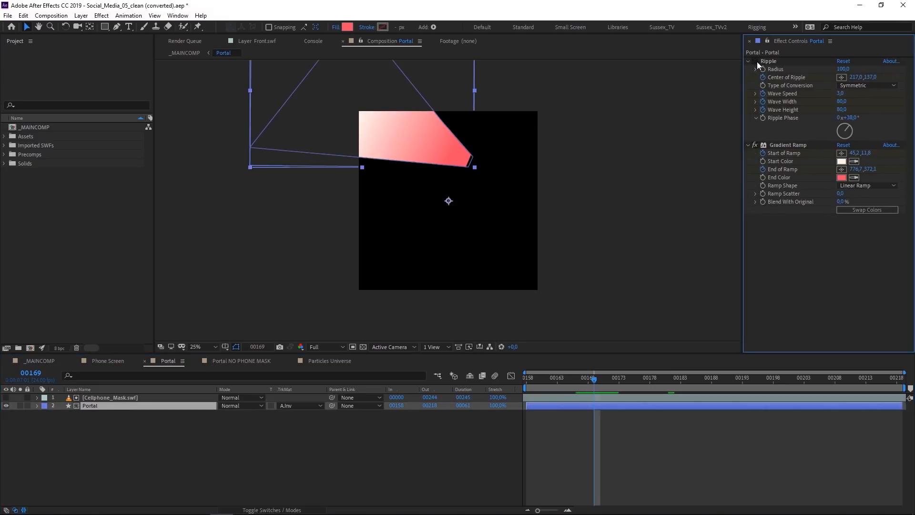
{"action": "left_click", "coordinate": [755, 145]}
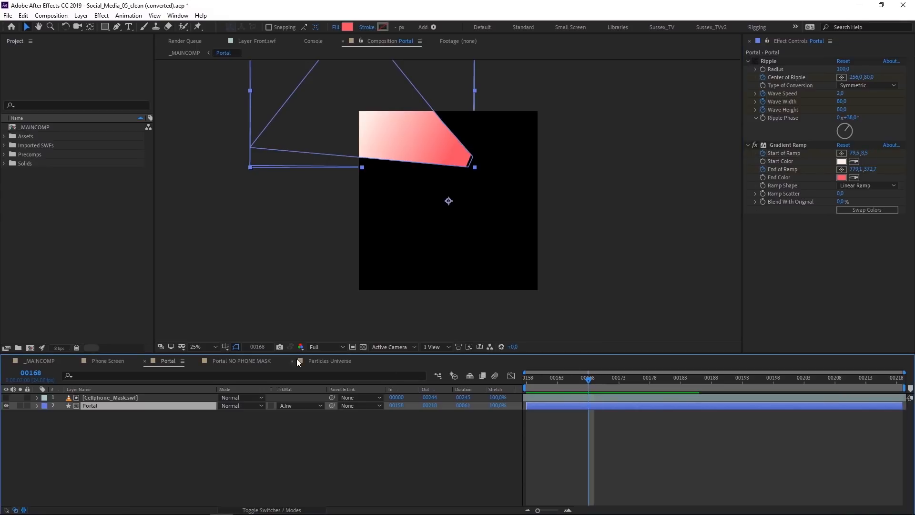
{"action": "left_click", "coordinate": [6, 397]}
{"action": "left_click_drag", "start_coordinate": [598, 379], "coordinate": [785, 361]}
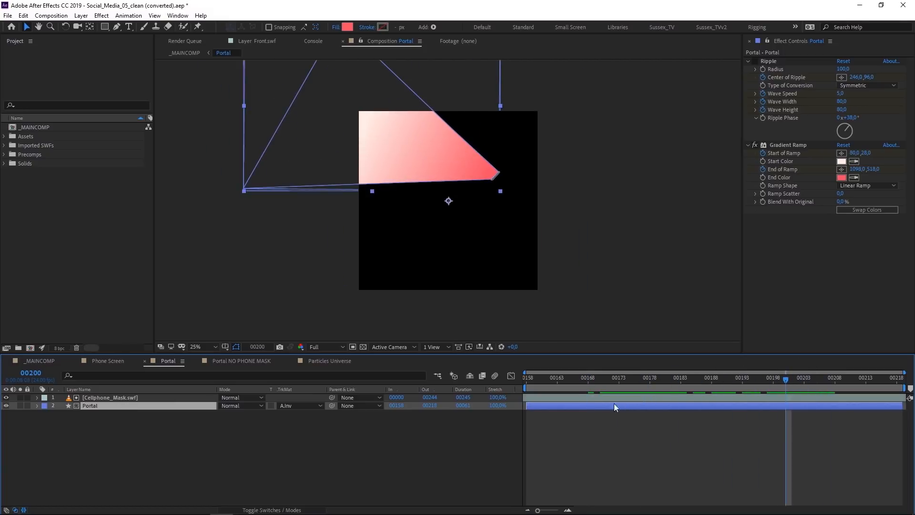
{"action": "left_click", "coordinate": [139, 397]}
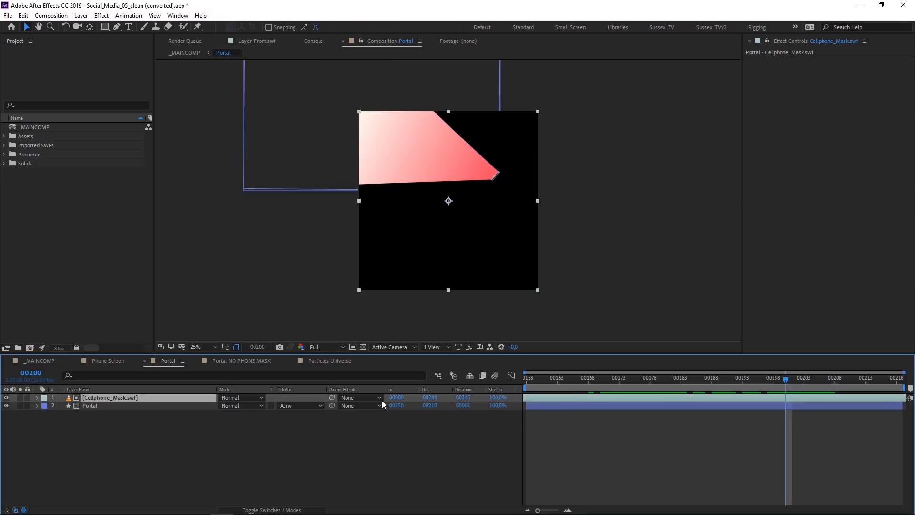
- Reveal the Portal layer's keyframes, scrub through them to frame 194, and turn the Ripple effect back on
{"action": "left_click", "coordinate": [154, 407]}
{"action": "key", "text": "u"}
{"action": "left_click", "coordinate": [551, 378]}
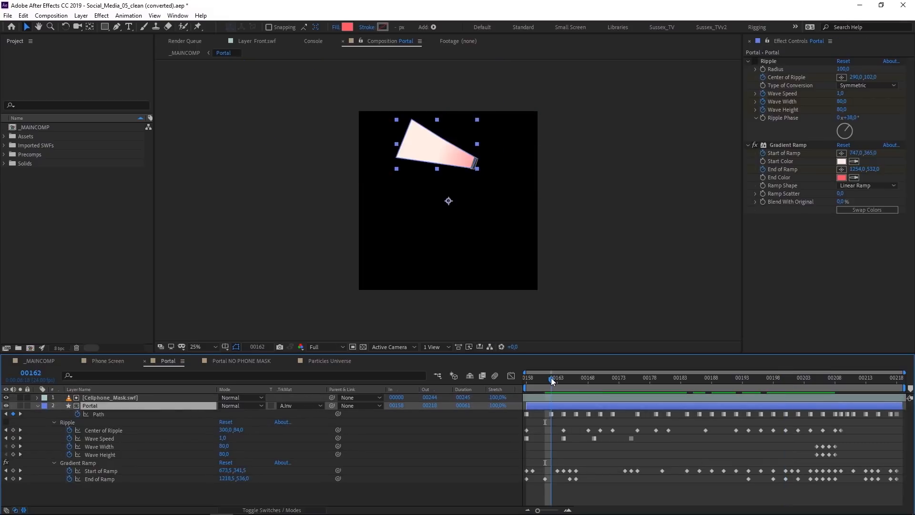
{"action": "left_click_drag", "start_coordinate": [554, 378], "coordinate": [751, 393]}
{"action": "left_click", "coordinate": [754, 61]}
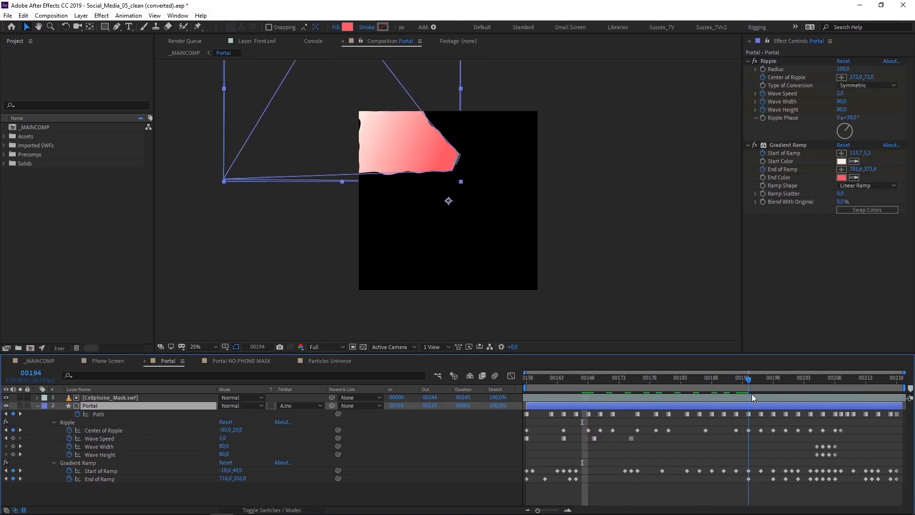
{"action": "left_click", "coordinate": [754, 145]}
{"action": "left_click", "coordinate": [753, 145]}
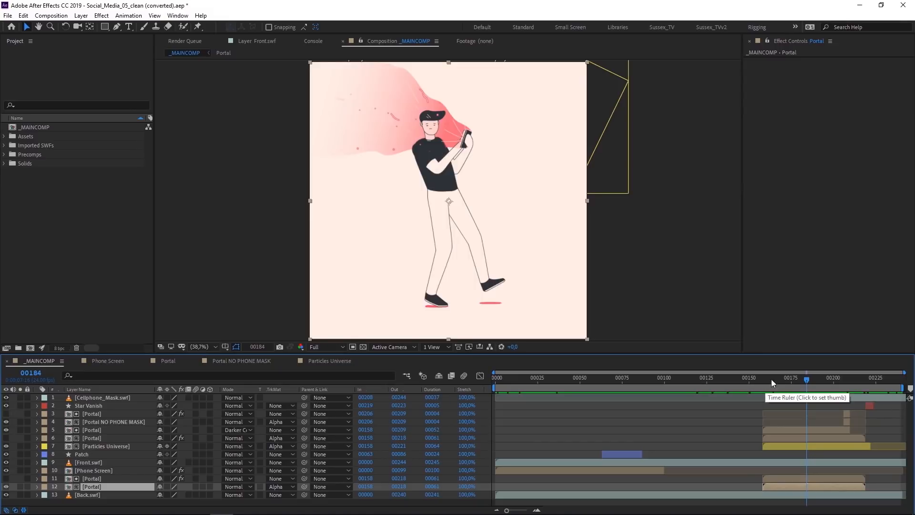
- Open the Particles Universe precomp, examine its two shape layers at frame 15, and expand Shape Layer 1
{"action": "double_click", "coordinate": [90, 445]}
{"action": "mouse_move", "coordinate": [507, 378]}
{"action": "left_mouse_down"}
{"action": "mouse_move", "coordinate": [483, 379]}
{"action": "mouse_move", "coordinate": [523, 380]}
{"action": "left_mouse_up"}
{"action": "left_click", "coordinate": [89, 398]}
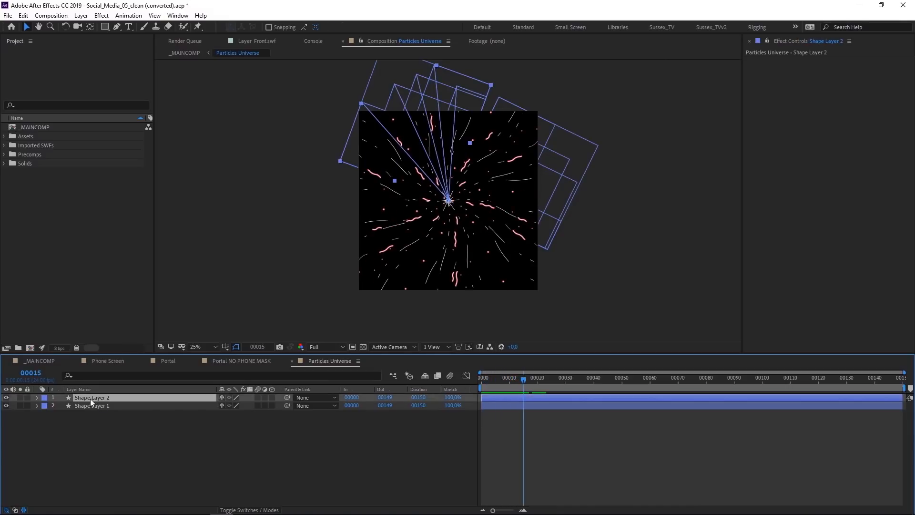
{"action": "left_click", "coordinate": [90, 404]}
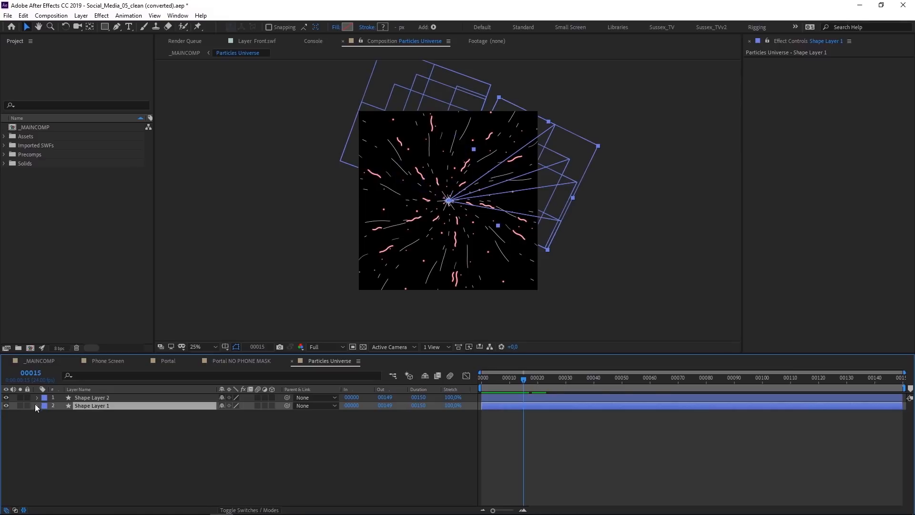
{"action": "left_click", "coordinate": [37, 406]}
{"action": "key", "text": "Home"}
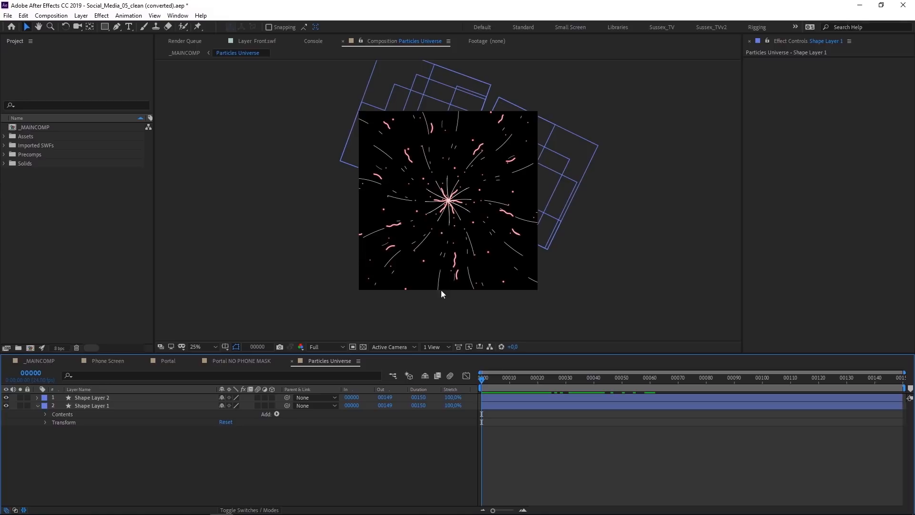
- Return to _MAINCOMP and scrub between frames 181 and 193 to check the Particles Universe layer's motion with the phone
{"action": "left_click", "coordinate": [42, 361]}
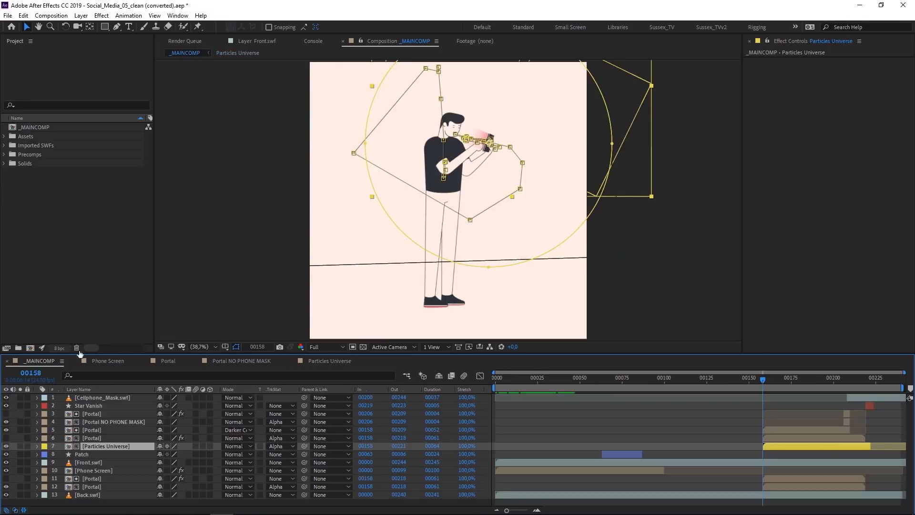
{"action": "left_click_drag", "start_coordinate": [534, 377], "coordinate": [802, 397]}
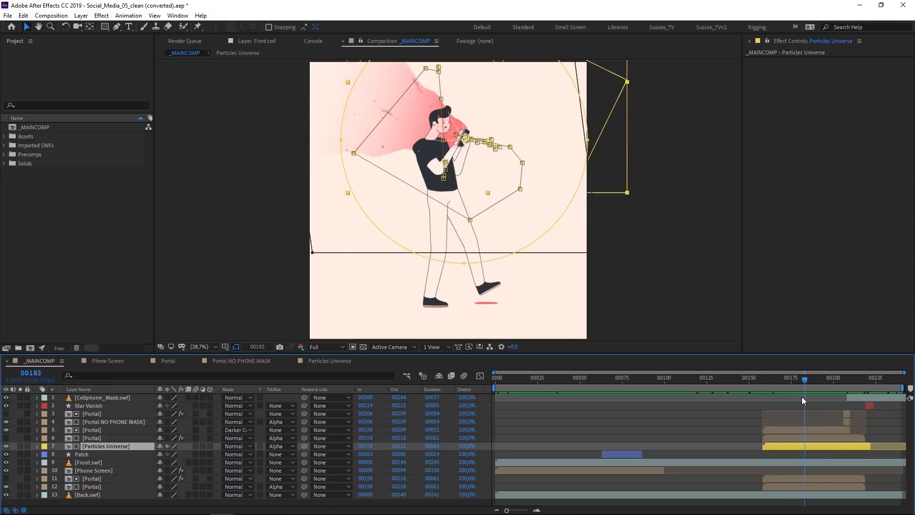
{"action": "key", "text": "h"}
{"action": "left_click_drag", "start_coordinate": [522, 246], "coordinate": [524, 307]}
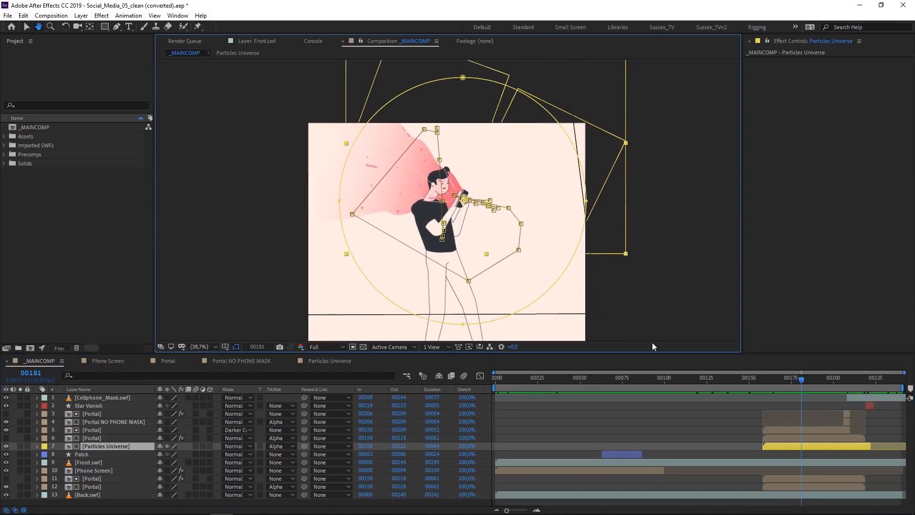
{"action": "key", "text": "v"}
{"action": "left_click_drag", "start_coordinate": [805, 377], "coordinate": [820, 378]}
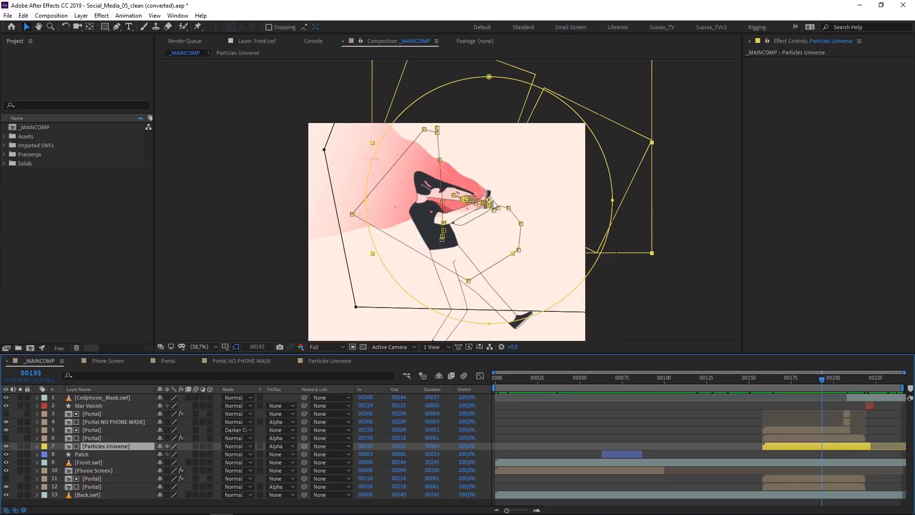
{"action": "left_click", "coordinate": [806, 377]}
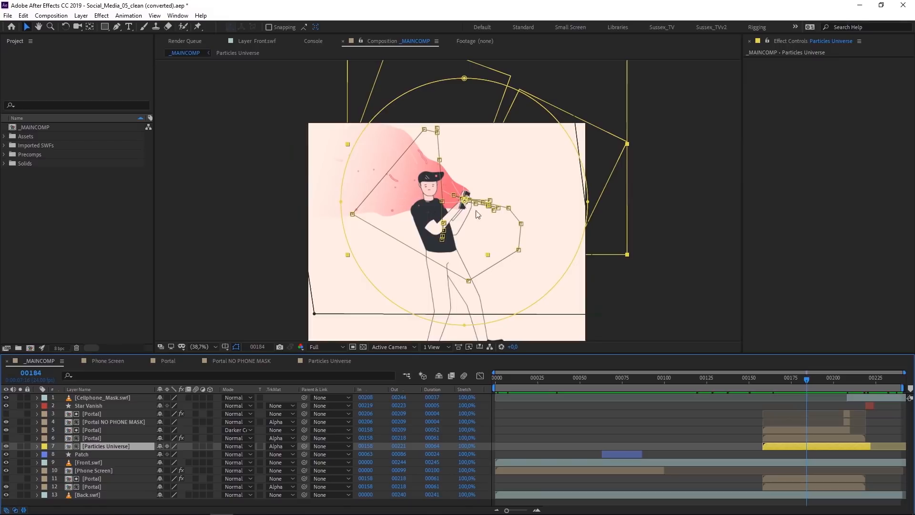
- Reopen the Particles Universe precomp and expand Shape Layer 1's contents and the Repeater of Shape 2
{"action": "double_click", "coordinate": [106, 445]}
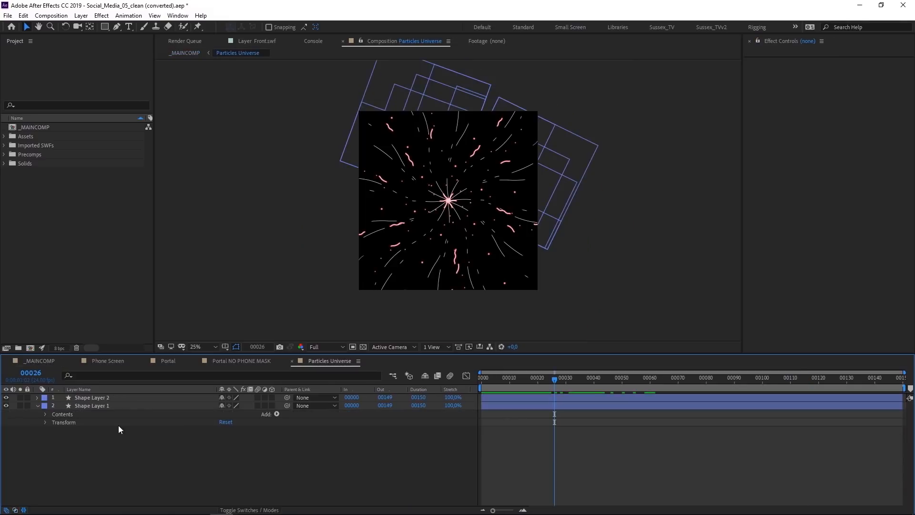
{"action": "left_click", "coordinate": [93, 405]}
{"action": "left_click", "coordinate": [44, 413]}
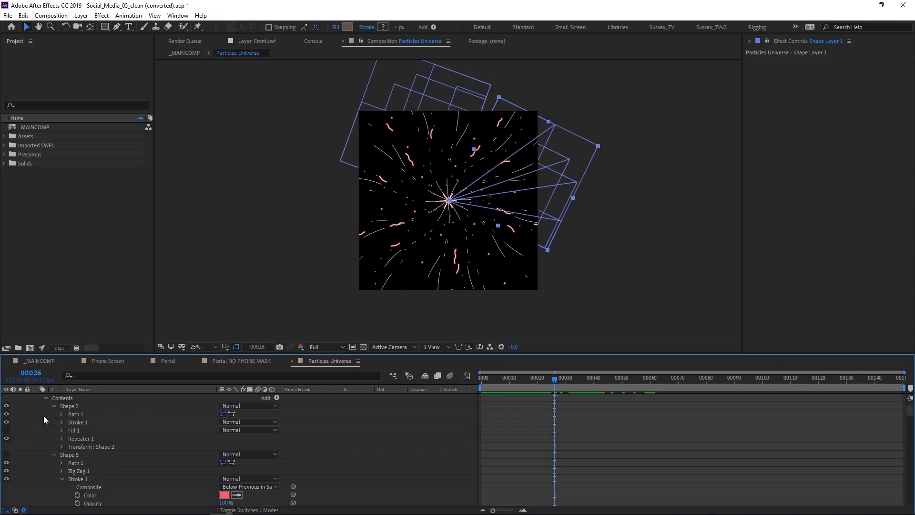
{"action": "left_click", "coordinate": [61, 438]}
- Expand Zig Zag 1 of Shape 5 and choose Smooth for its Points option
{"action": "left_click", "coordinate": [61, 471]}
{"action": "scroll", "coordinate": [100, 425], "scroll_direction": "down", "scroll_amount": 2}
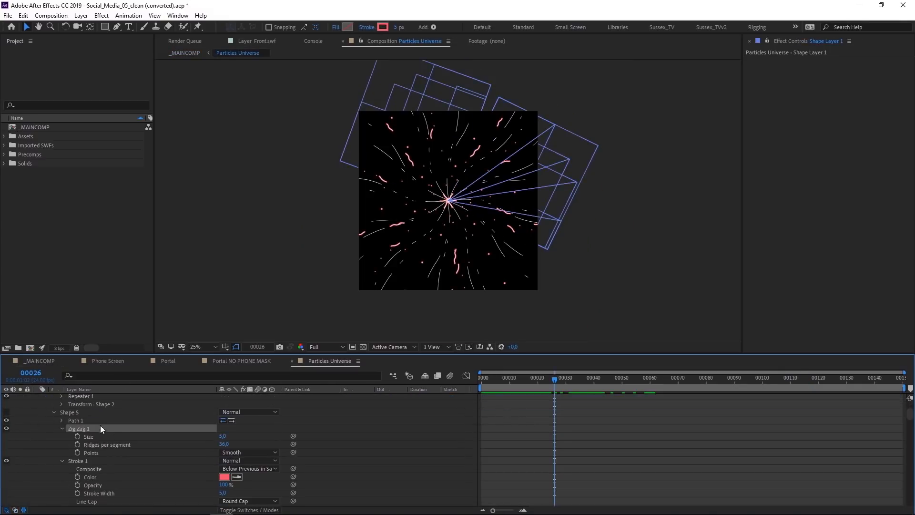
{"action": "left_click", "coordinate": [248, 452]}
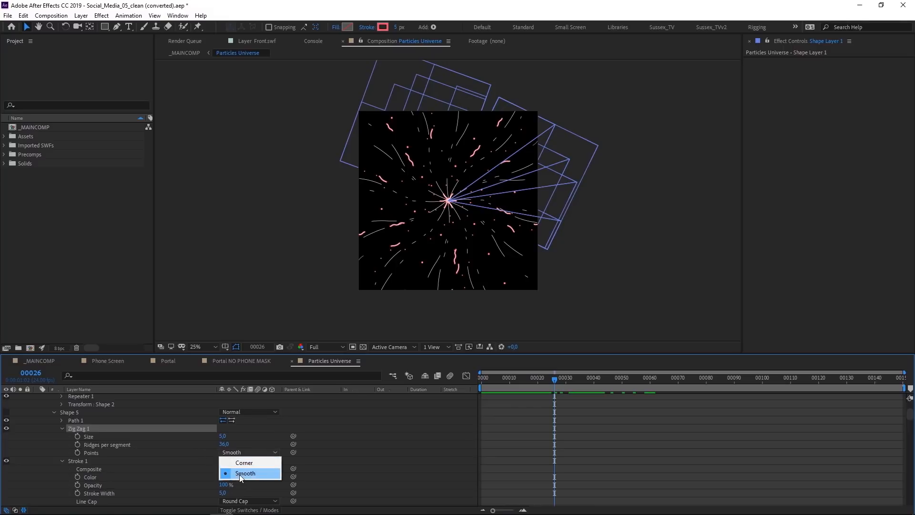
{"action": "left_click", "coordinate": [239, 474]}
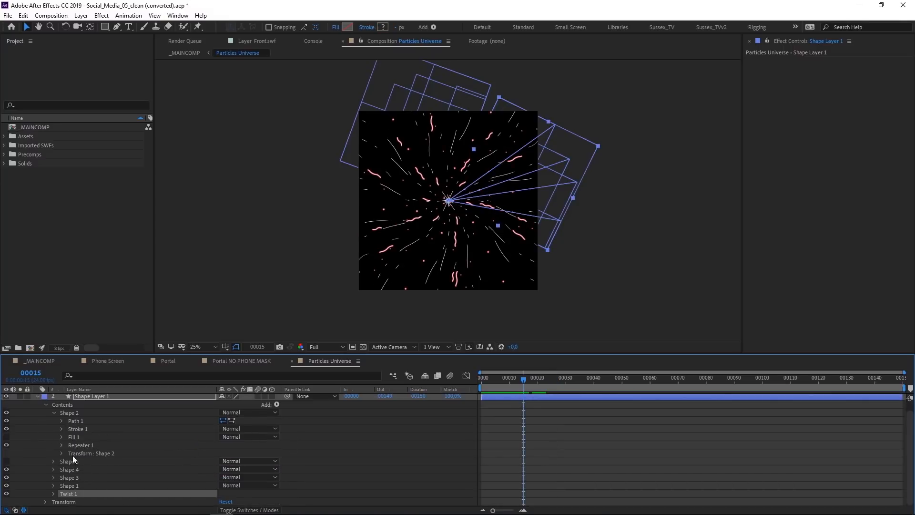
- Expand Stroke 1 of Shape 2 in Shape Layer 1, open its Dashes and select the Offset property
{"action": "left_click", "coordinate": [61, 429]}
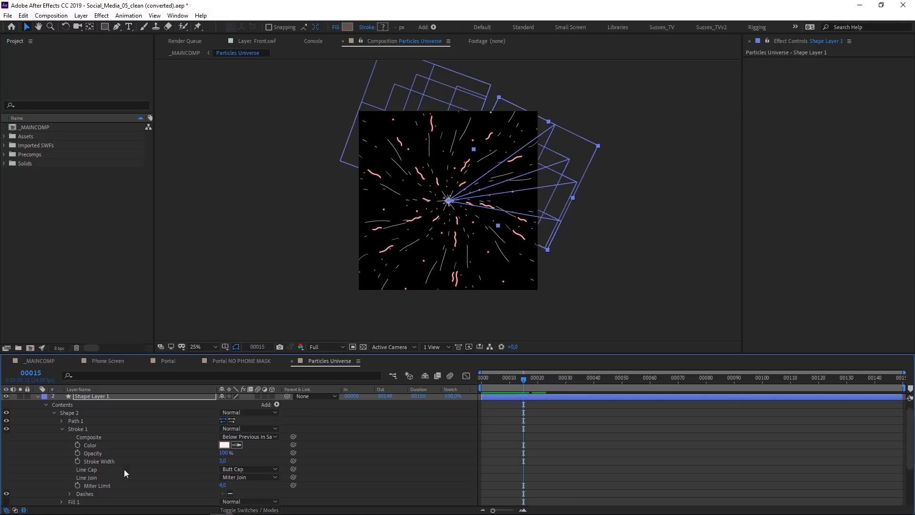
{"action": "scroll", "coordinate": [860, 444], "scroll_direction": "down", "scroll_amount": 2}
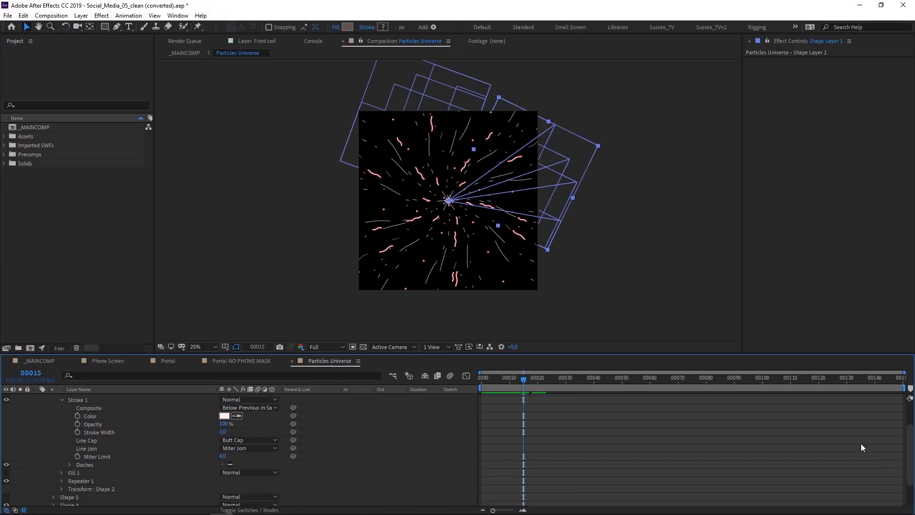
{"action": "left_click", "coordinate": [70, 465]}
{"action": "left_click", "coordinate": [98, 502]}
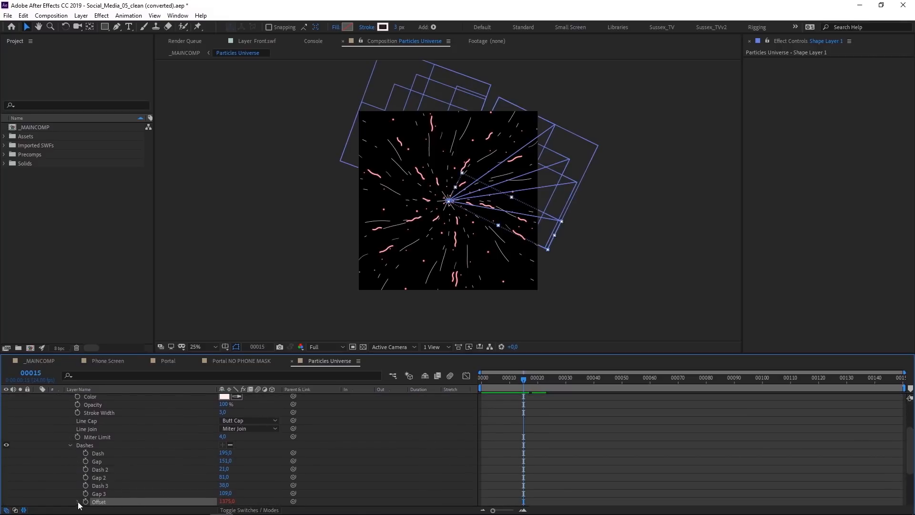
- Reveal Shape Layer 1's Offset expressions and scrub through the opening frames to check how they move the dashes
{"action": "key", "text": "e"}
{"action": "key", "text": "e"}
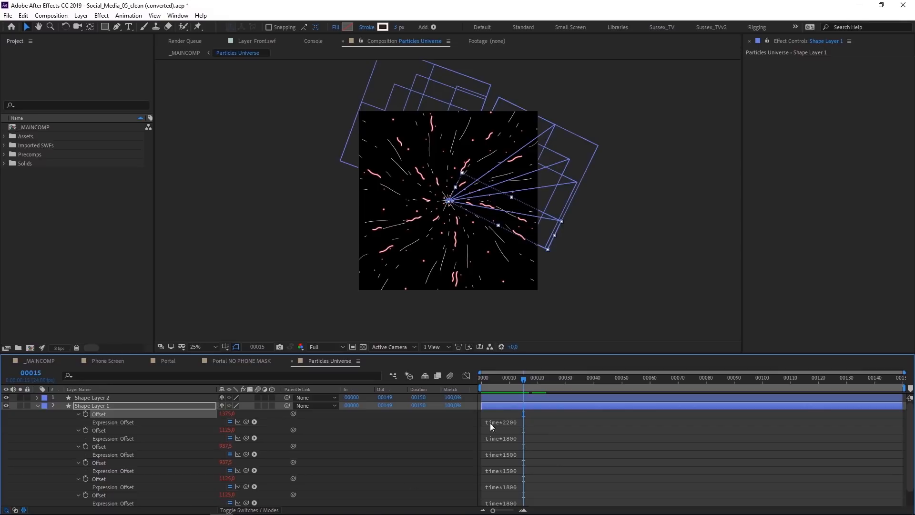
{"action": "left_click", "coordinate": [492, 379]}
{"action": "left_click_drag", "start_coordinate": [493, 380], "coordinate": [576, 382]}
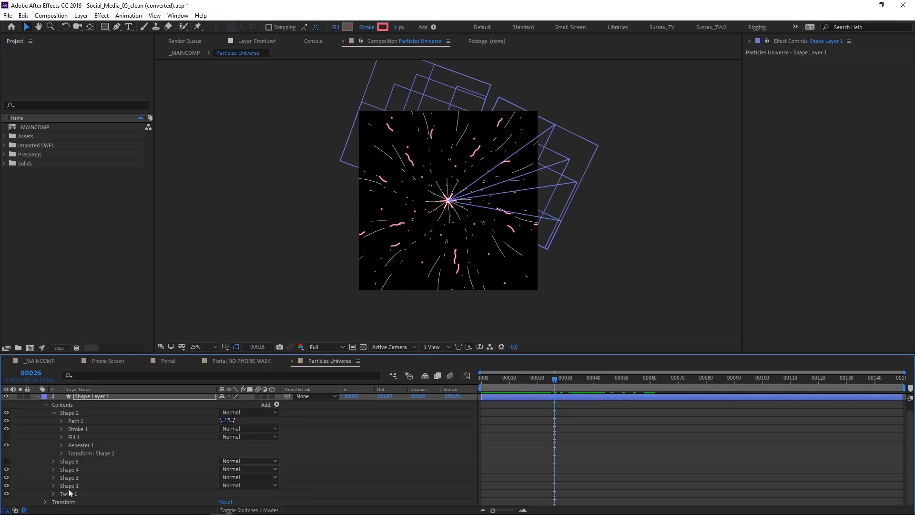
- Hide and show Twist 1 on Shape Layer 1 to compare the particles with and without it
{"action": "left_click", "coordinate": [69, 492]}
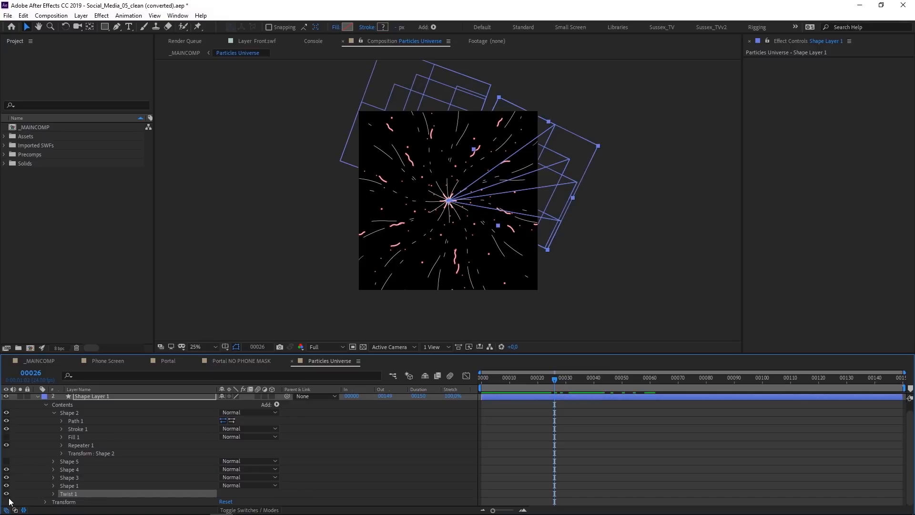
{"action": "left_click", "coordinate": [7, 493]}
{"action": "left_click", "coordinate": [7, 494]}
- Collapse Shape Layer 1, examine Shape Layer 2's dash Offset expressions at frame 19, and collapse that layer as well
{"action": "left_click", "coordinate": [38, 396]}
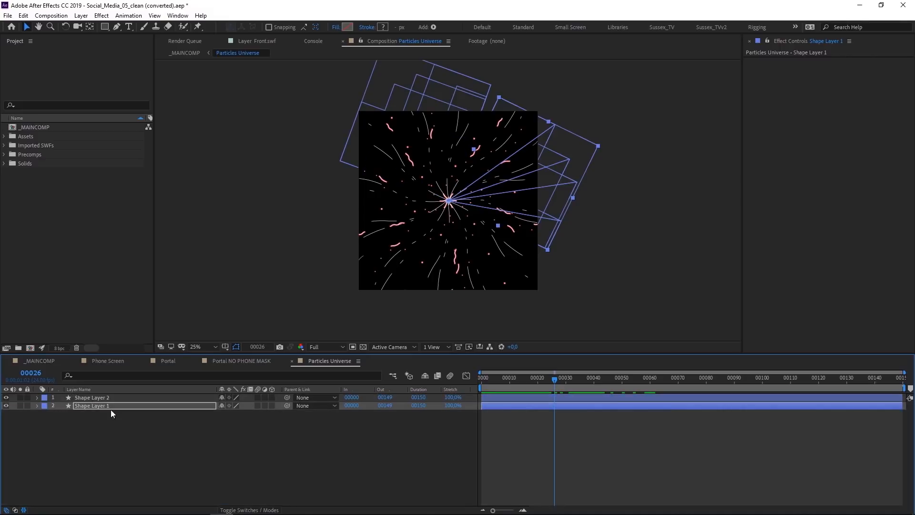
{"action": "left_click", "coordinate": [84, 398]}
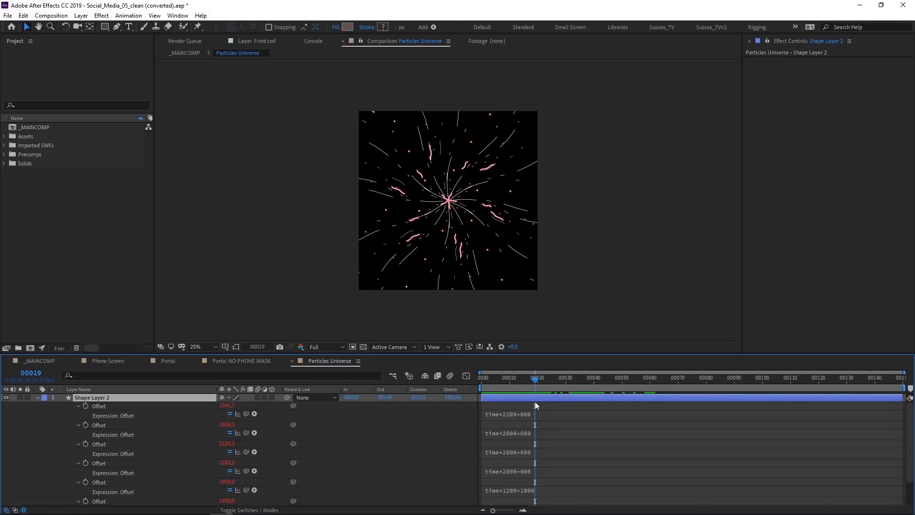
{"action": "left_click", "coordinate": [37, 397]}
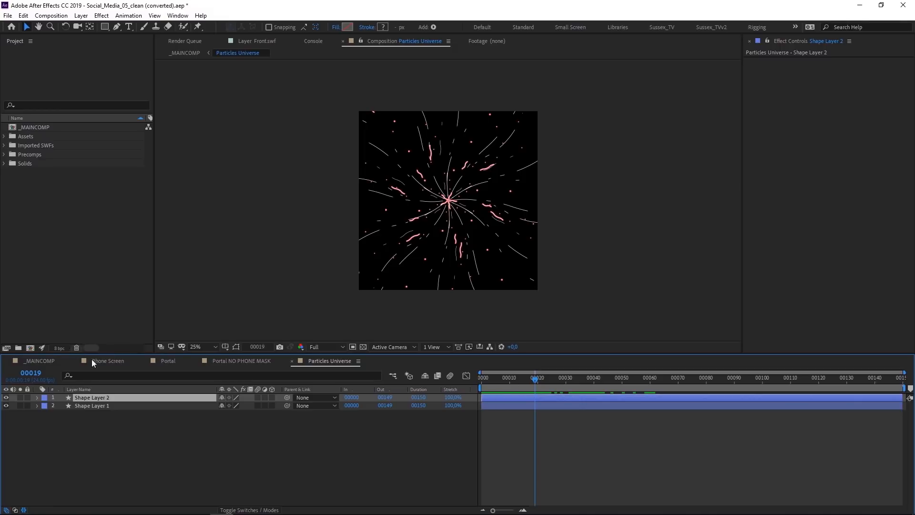
- Return to _MAINCOMP, scrub the portal shot between frames 177 and 205, and play a preview of the composited particles
{"action": "left_click", "coordinate": [41, 361]}
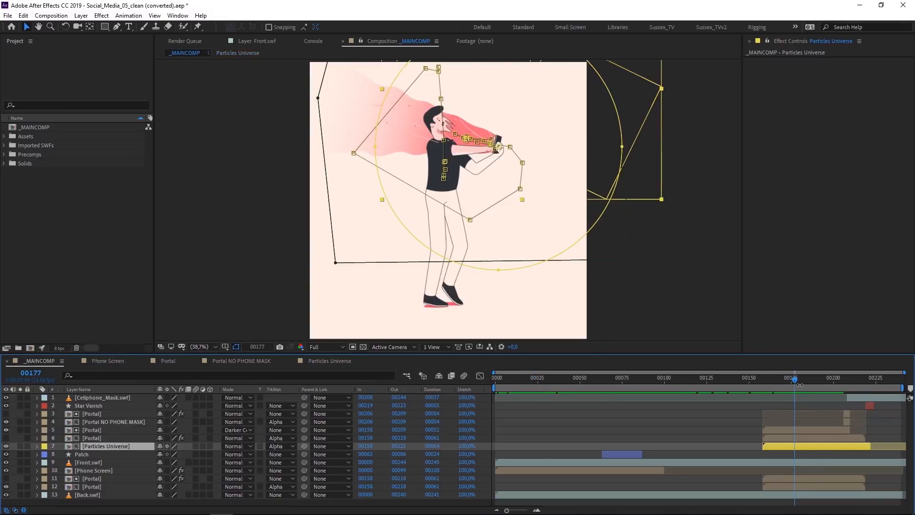
{"action": "left_click_drag", "start_coordinate": [813, 378], "coordinate": [842, 379]}
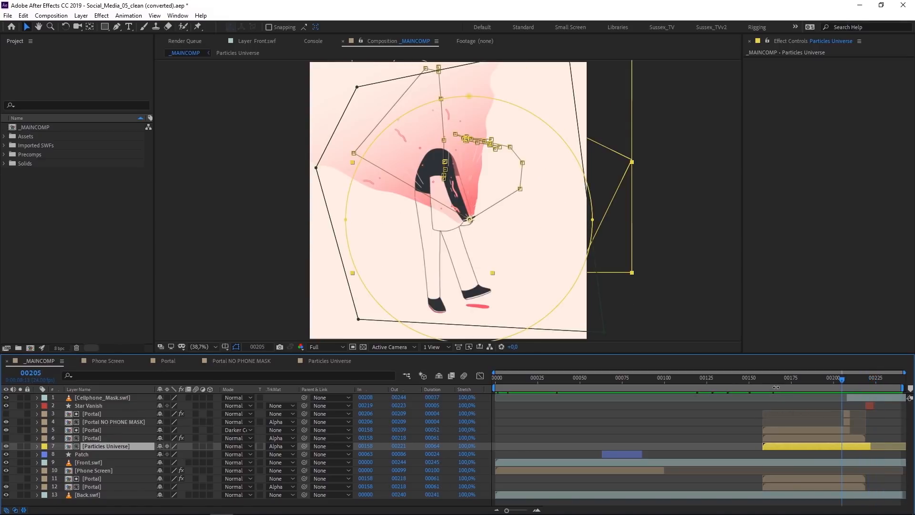
{"action": "left_click", "coordinate": [804, 380]}
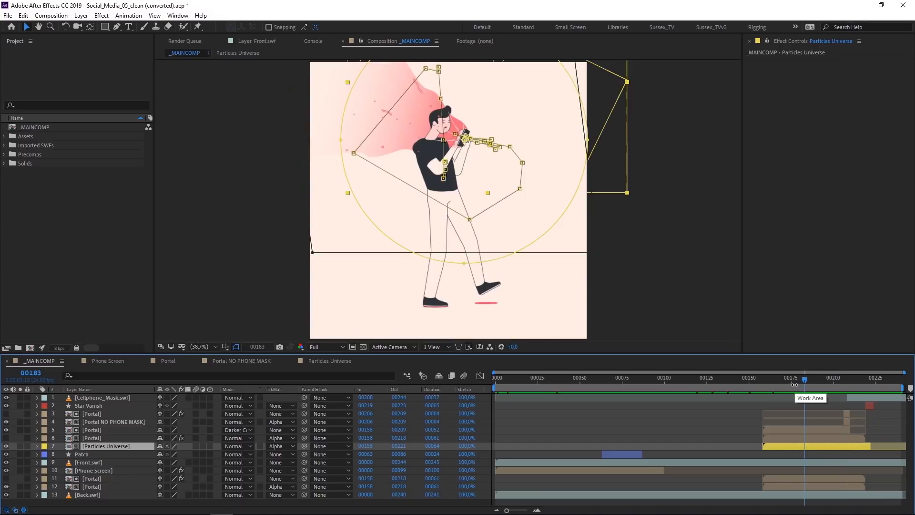
{"action": "left_click_drag", "start_coordinate": [804, 380], "coordinate": [811, 380]}
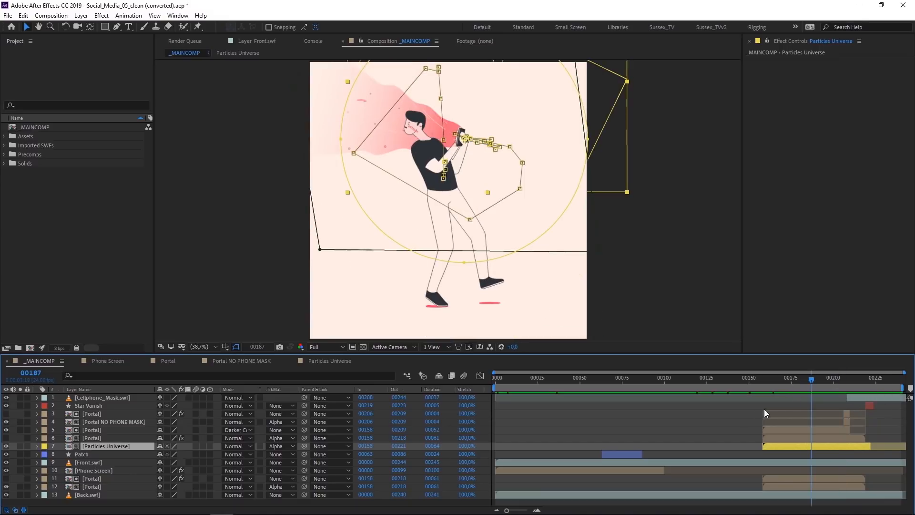
{"action": "key", "text": "space"}
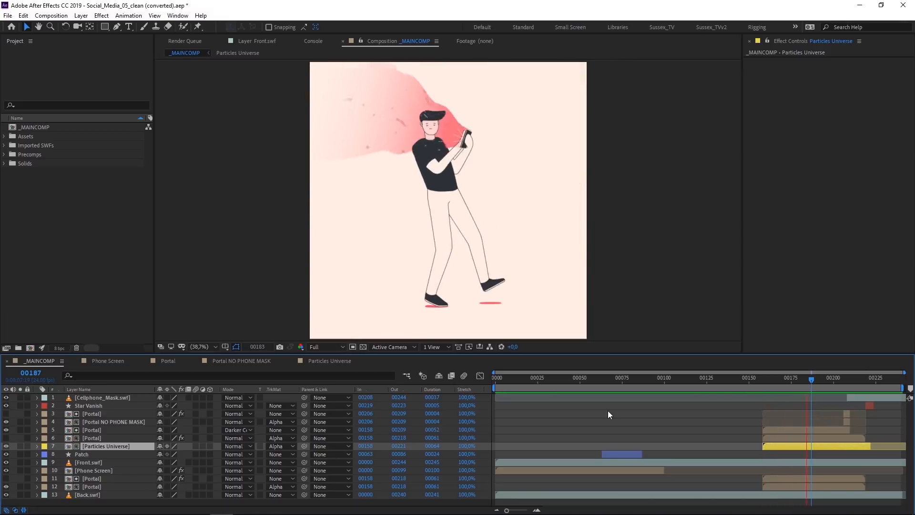